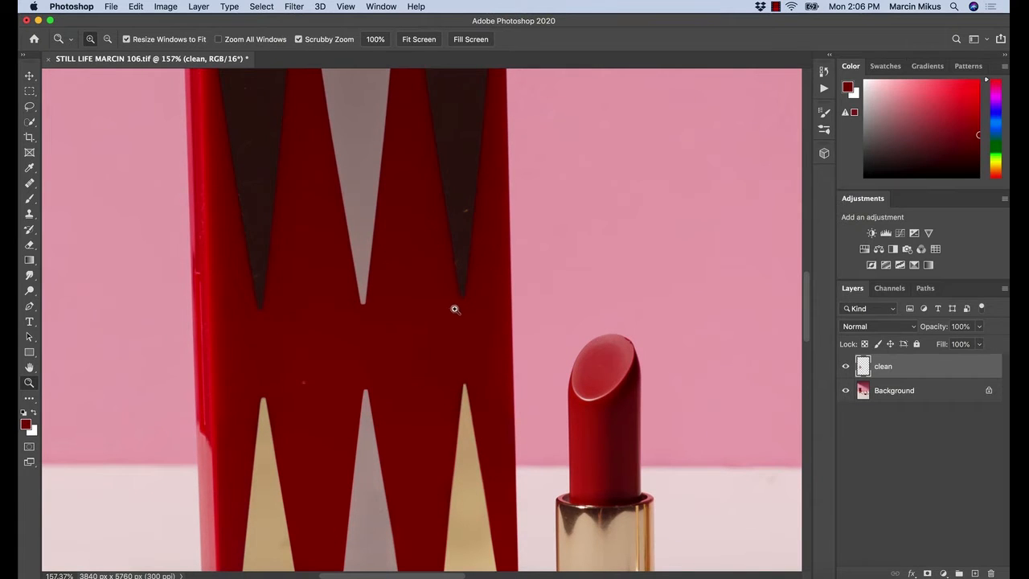
Heal the small red speck in the middle of the tall box's front with the Healing Brush at size 45
scroll(442, 304, down, 2)
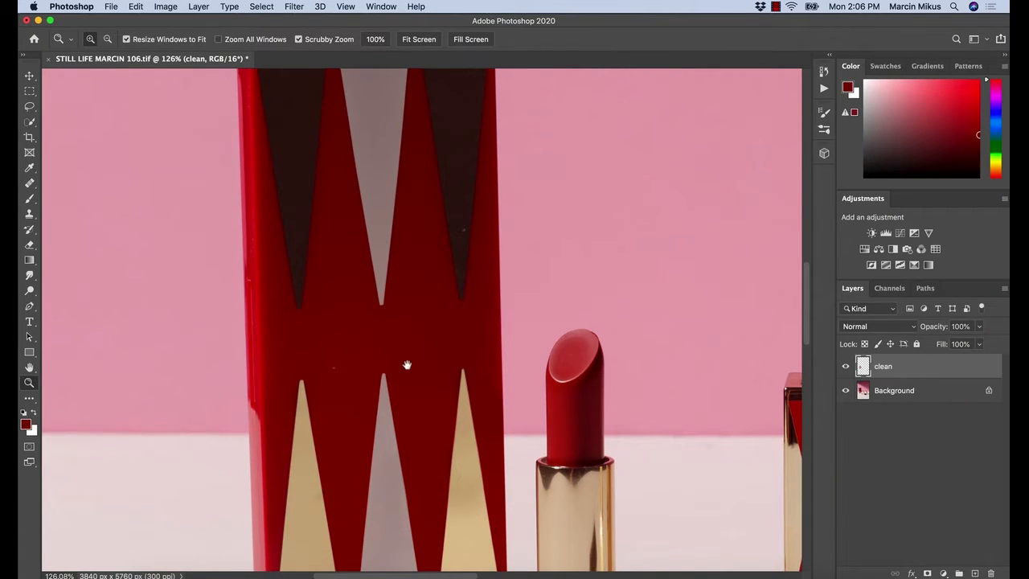
scroll(407, 362, down, 4)
scroll(406, 363, left, 2)
scroll(382, 295, up, 2)
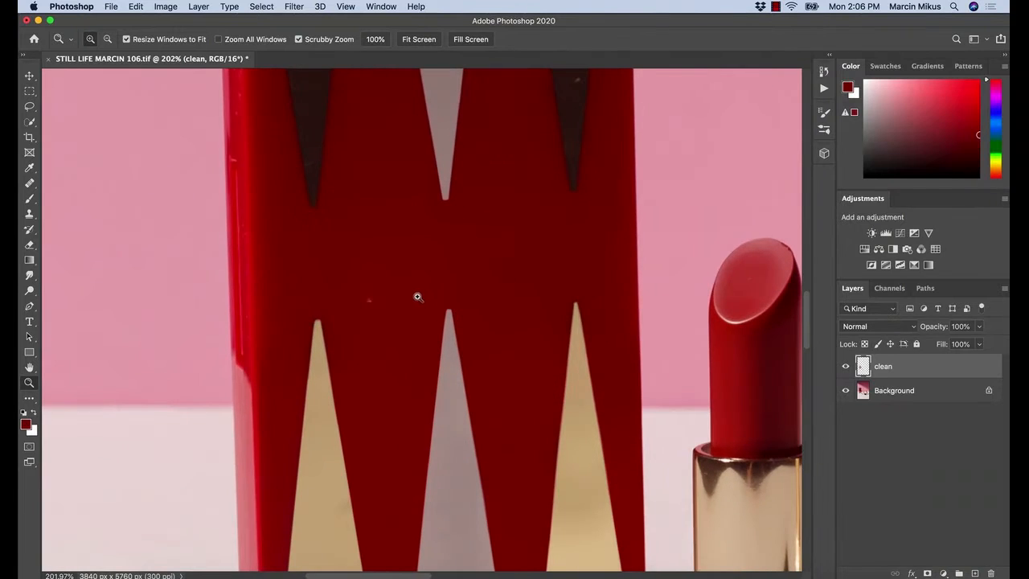
key(j)
key(bracketleft)
key(bracketleft)
key(bracketleft)
key(bracketleft)
key(bracketleft)
key(bracketleft)
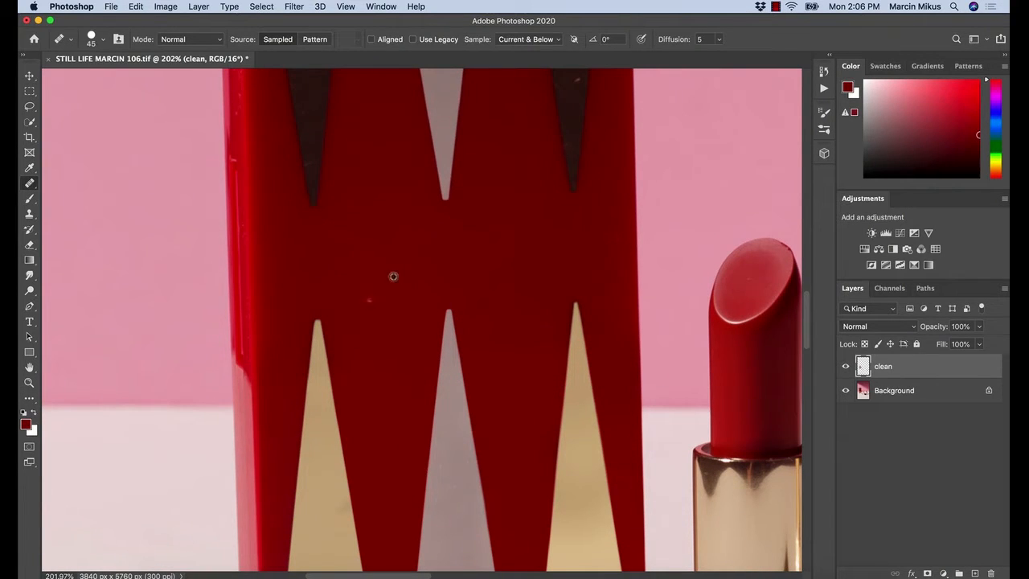
alt+click(392, 277)
click(369, 299)
Heal the remaining specks across the red band between the upper and lower triangles of the tall box
alt+click(491, 242)
click(531, 260)
alt+click(535, 258)
click(568, 253)
alt+click(583, 250)
alt+click(594, 267)
drag(615, 271, 618, 300)
click(617, 304)
alt+click(534, 277)
click(543, 326)
alt+click(520, 284)
drag(489, 284, 472, 265)
alt+click(410, 245)
click(386, 232)
Reduce the Healing Brush size to 35 and heal the specks on the box's right dark triangle
scroll(386, 213, up, 5)
scroll(386, 214, right, 3)
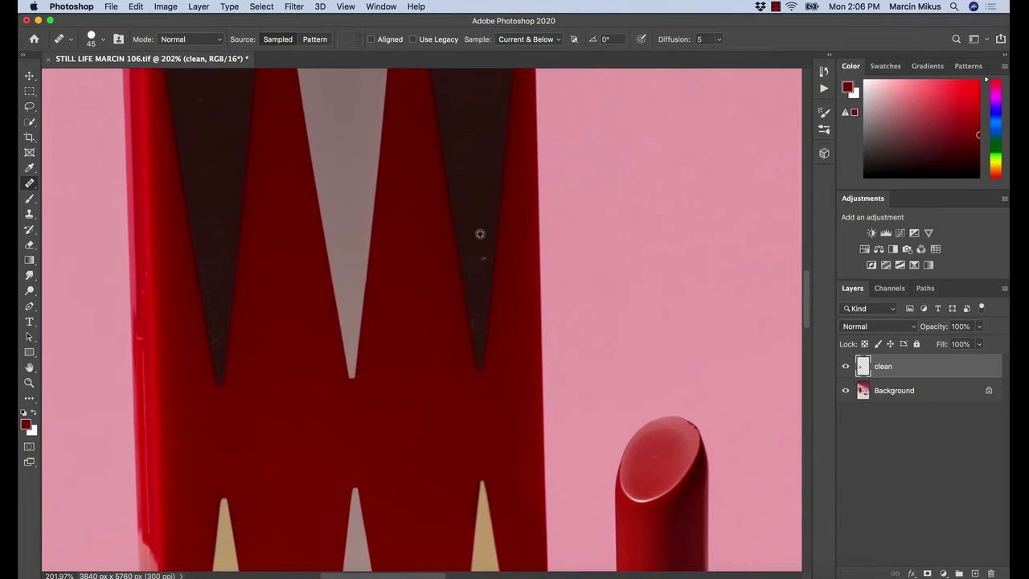
key(bracketleft)
mouse_move(462, 126)
mouse_down()
mouse_move(465, 231)
mouse_move(465, 206)
mouse_move(483, 173)
mouse_move(490, 178)
mouse_up()
scroll(465, 209, up, 4)
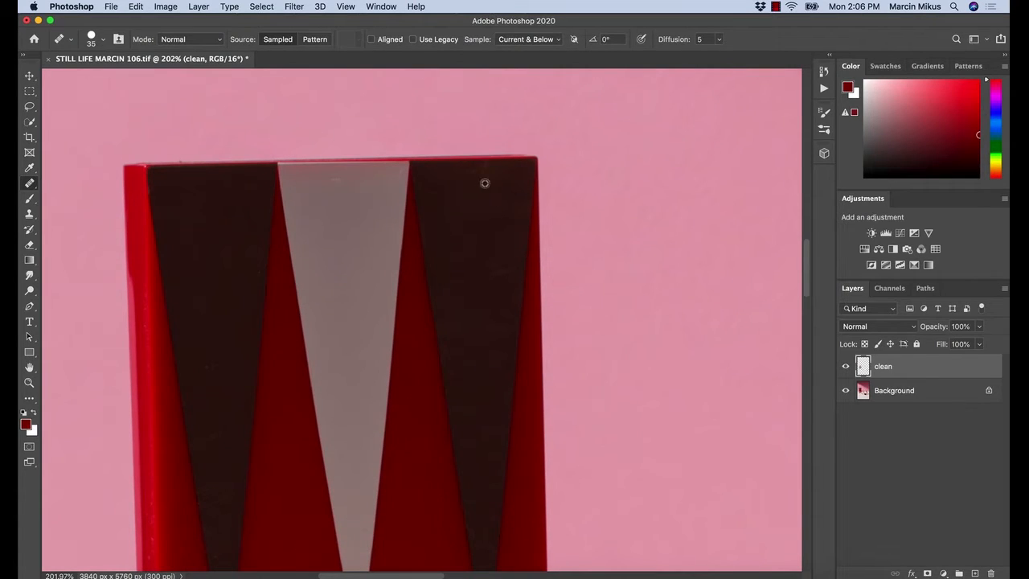
alt+click(480, 188)
Heal the blemishes along the narrow left side of the tall box
drag(361, 287, 397, 218)
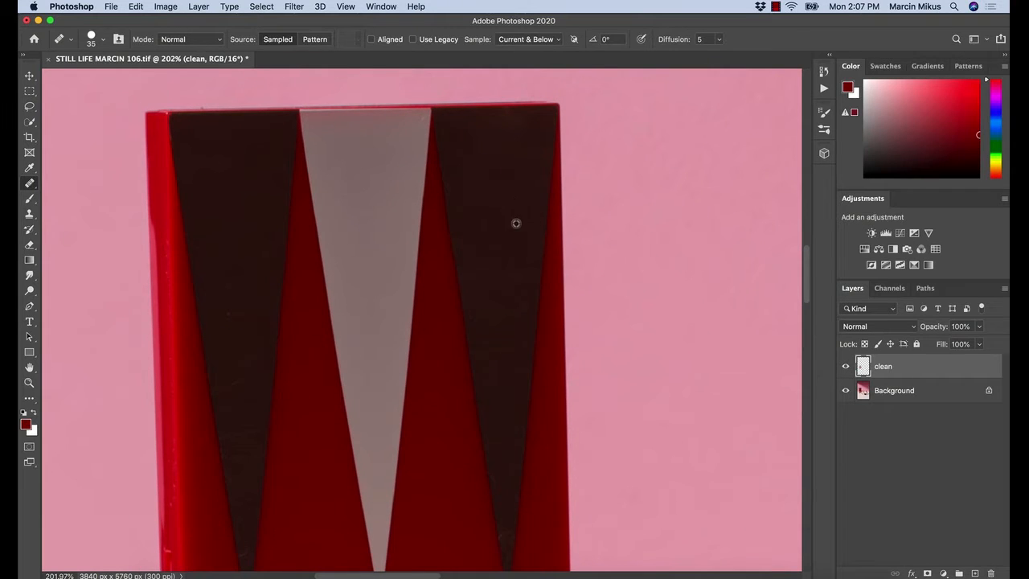
drag(433, 366, 588, 102)
click(323, 265)
click(318, 356)
click(321, 377)
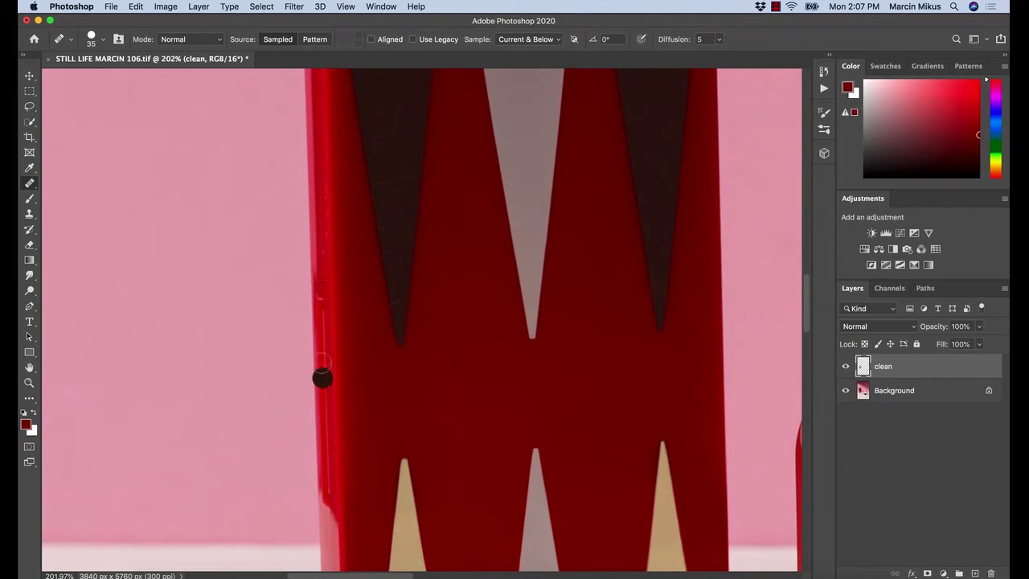
click(325, 360)
click(314, 275)
Clone out the small bright mark on the box's left side with the Clone Stamp at size 20, and return to the Healing Brush
mouse_move(346, 379)
mouse_down()
mouse_move(300, 402)
mouse_move(390, 411)
mouse_up()
click(335, 209)
key(s)
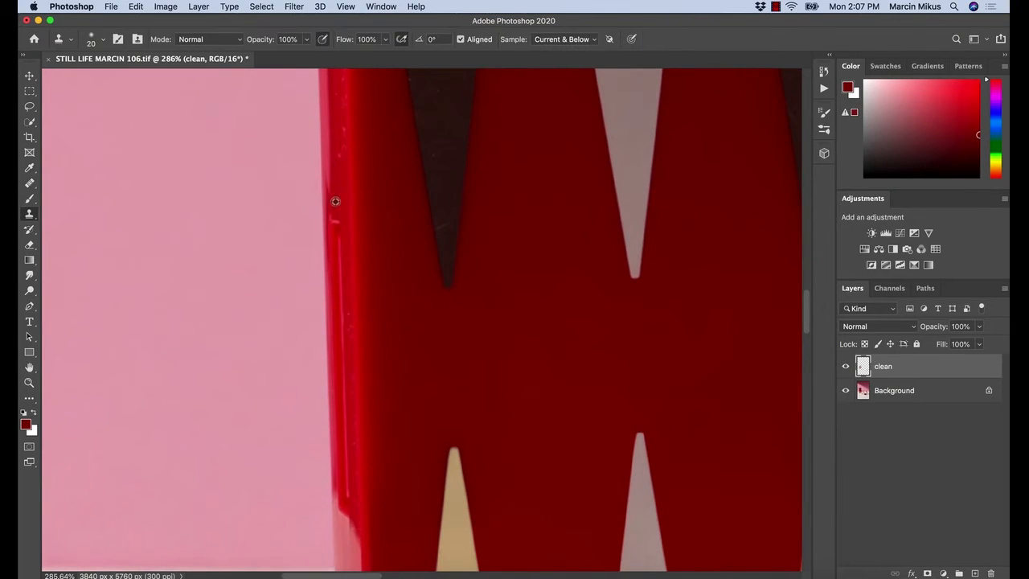
drag(336, 225, 337, 216)
click(336, 218)
key(j)
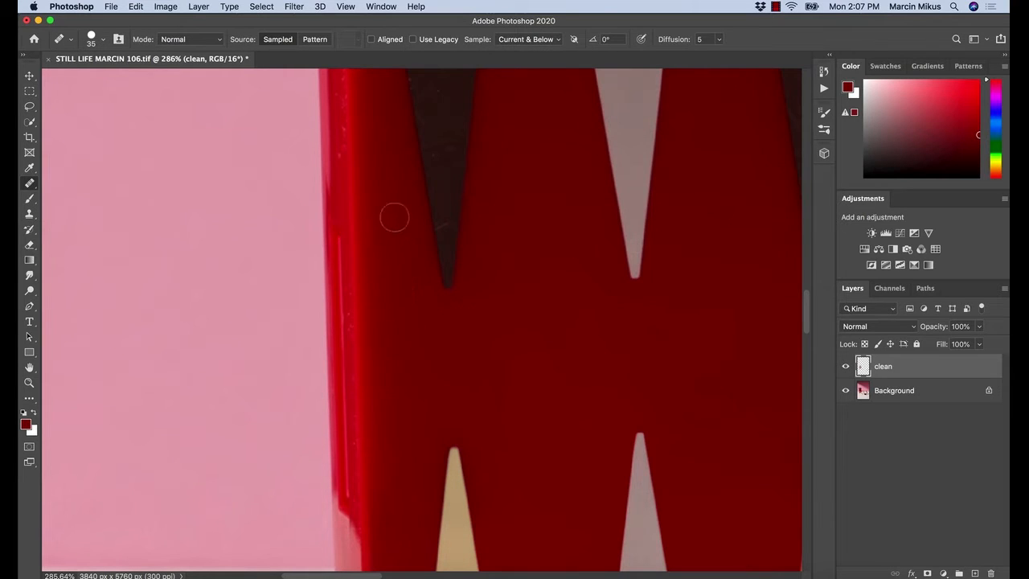
alt+click(392, 188)
Heal the small mark on the slanted tip of the upright lipstick next to the tall box
drag(441, 233, 384, 246)
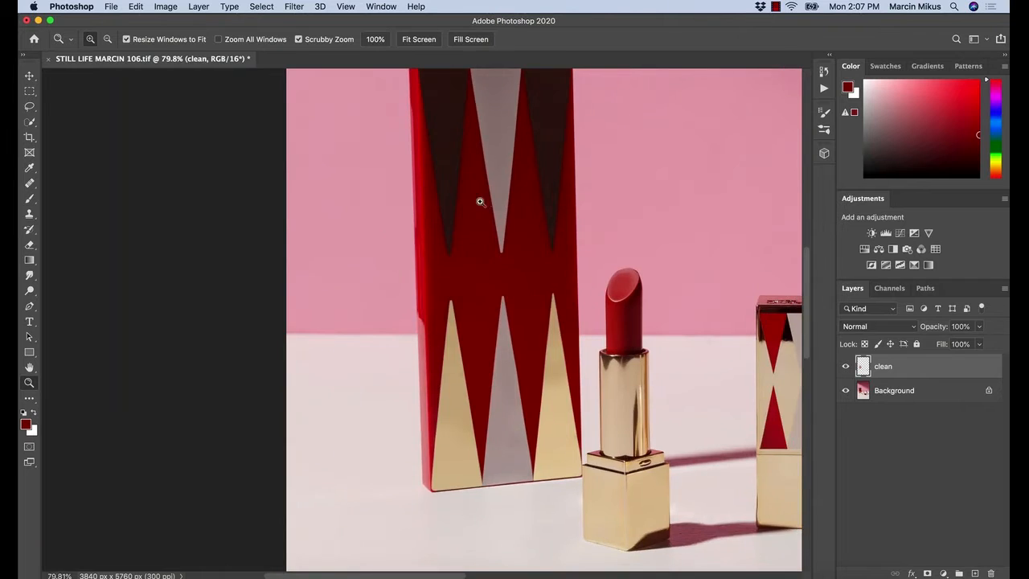
drag(478, 198, 532, 213)
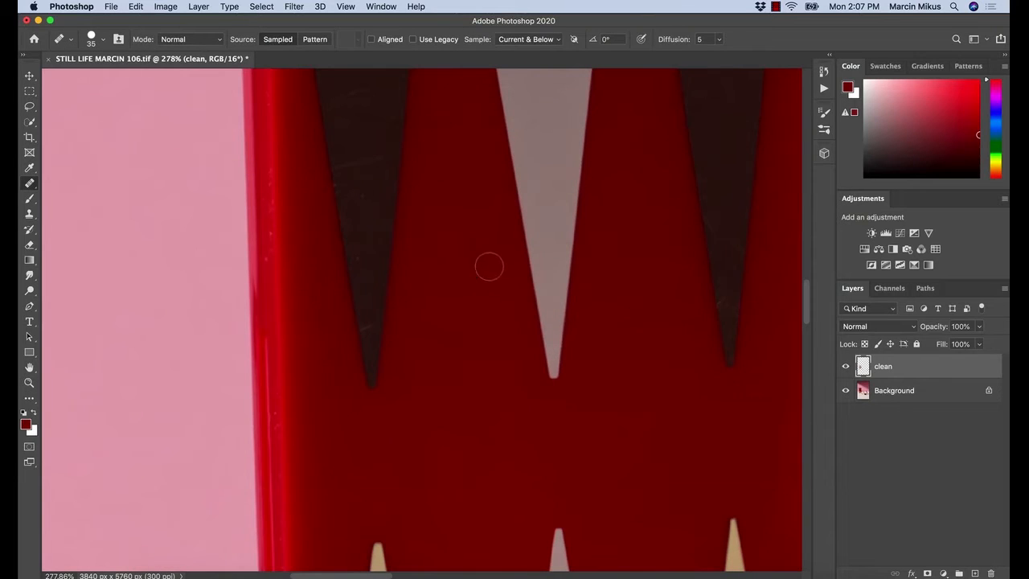
drag(528, 334, 495, 320)
drag(547, 366, 502, 331)
drag(509, 279, 547, 278)
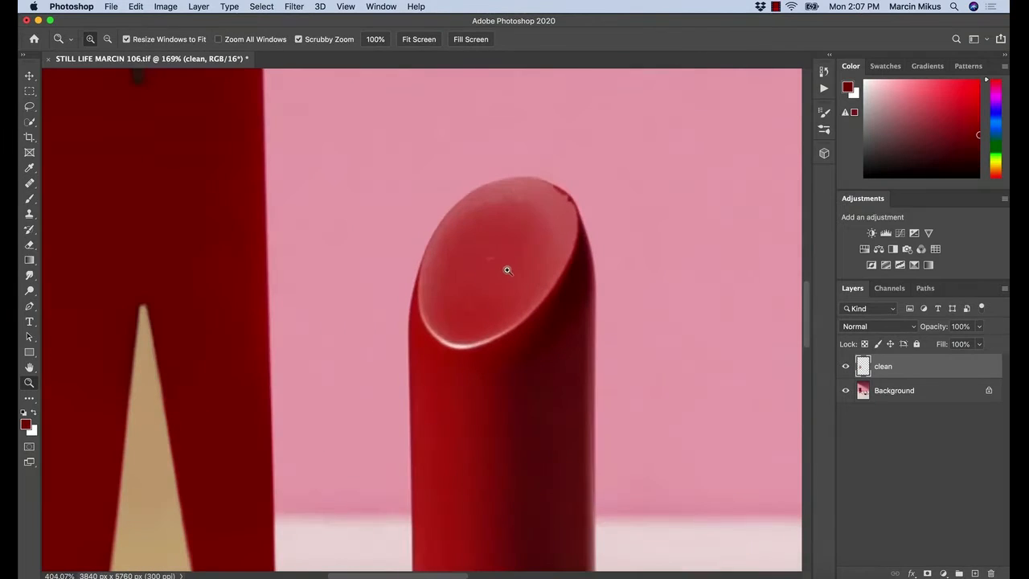
alt+click(503, 274)
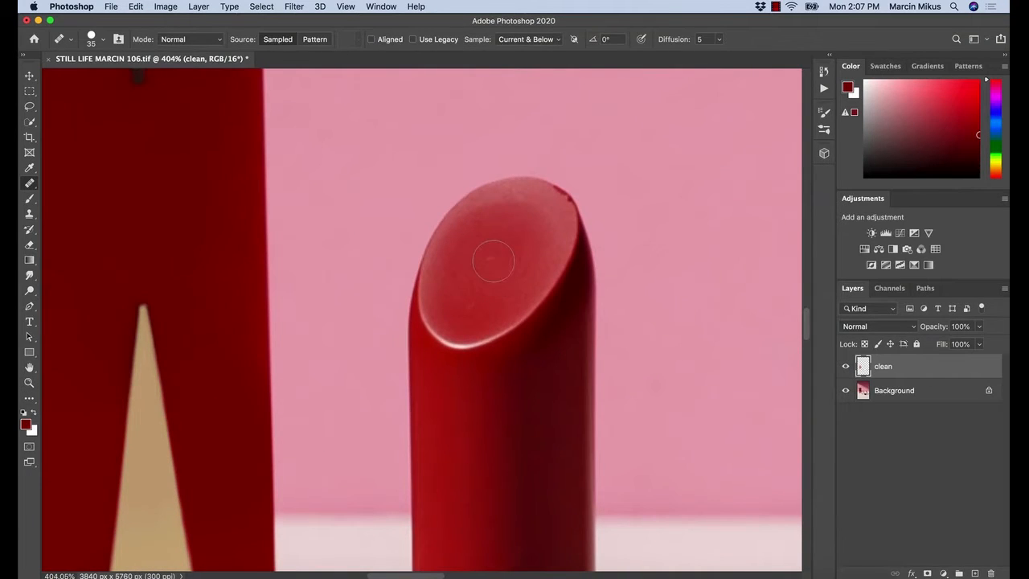
click(493, 260)
Examine the lipsticks, the palette and the tall box for remaining dust and blemishes
drag(513, 320, 456, 320)
drag(511, 404, 447, 240)
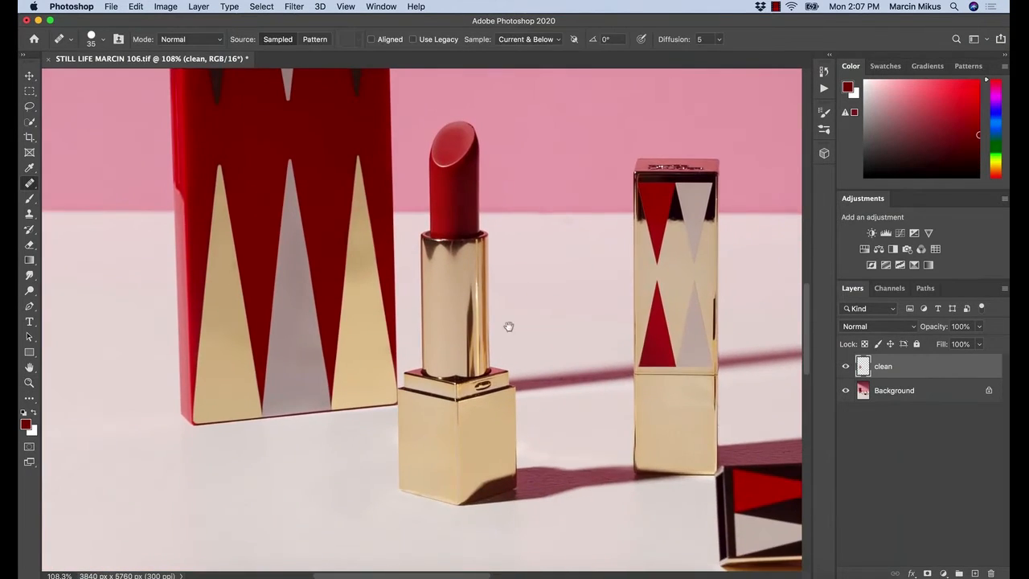
drag(537, 348, 323, 271)
drag(455, 165, 408, 133)
drag(680, 564, 515, 306)
drag(570, 368, 467, 252)
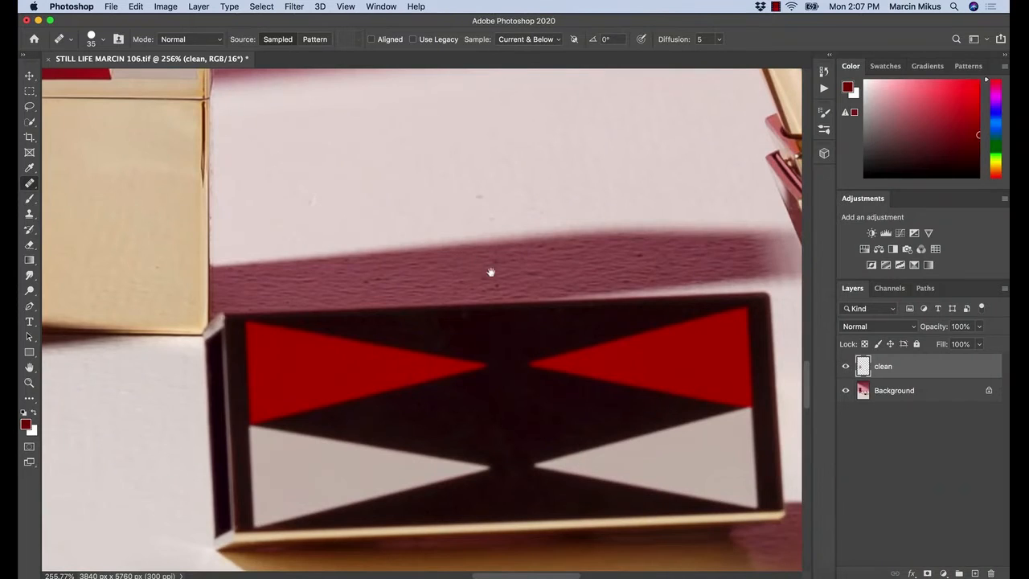
drag(545, 276, 350, 312)
drag(569, 147, 483, 354)
drag(448, 193, 553, 363)
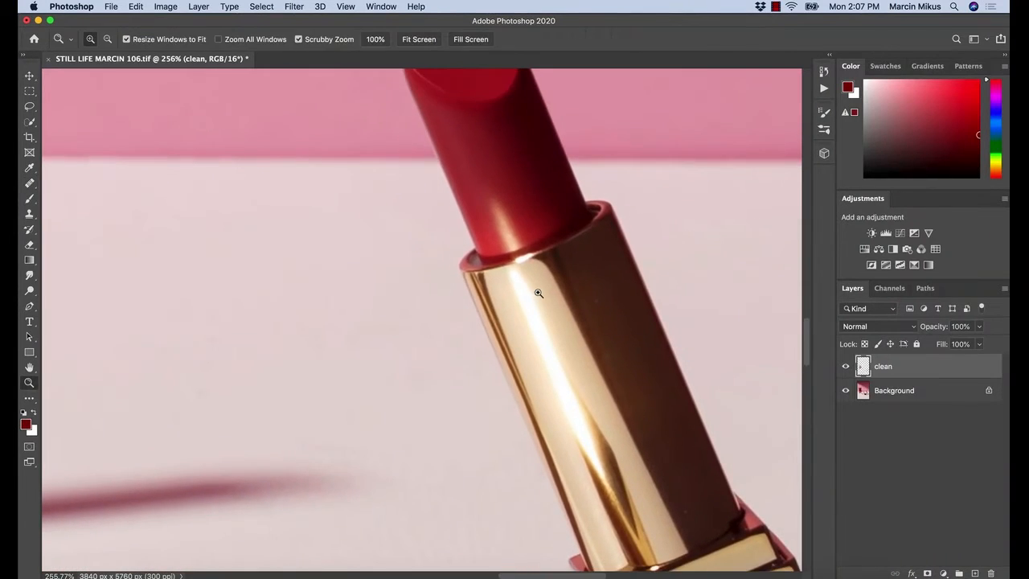
drag(537, 294, 606, 320)
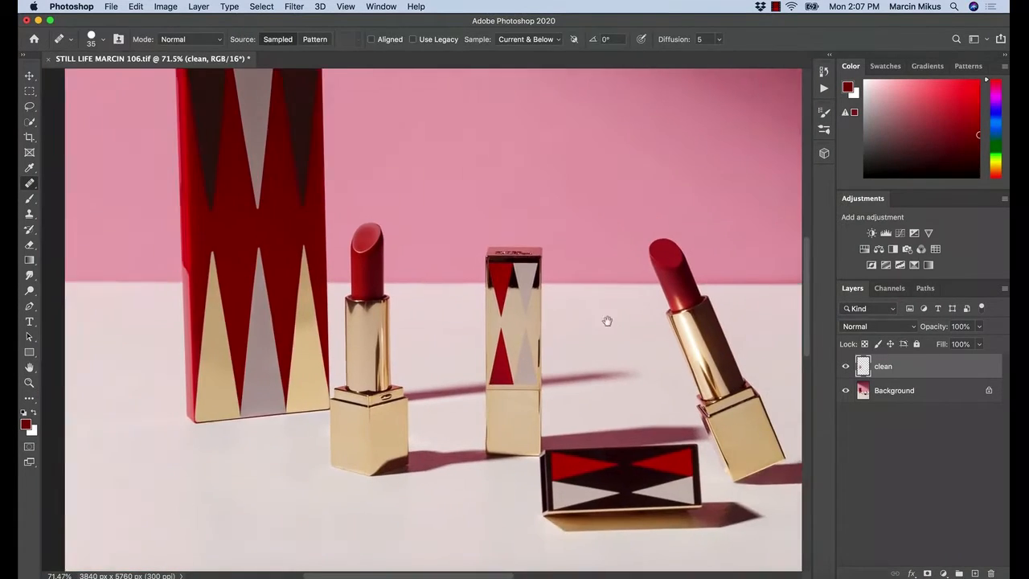
drag(354, 214, 486, 265)
drag(453, 206, 438, 233)
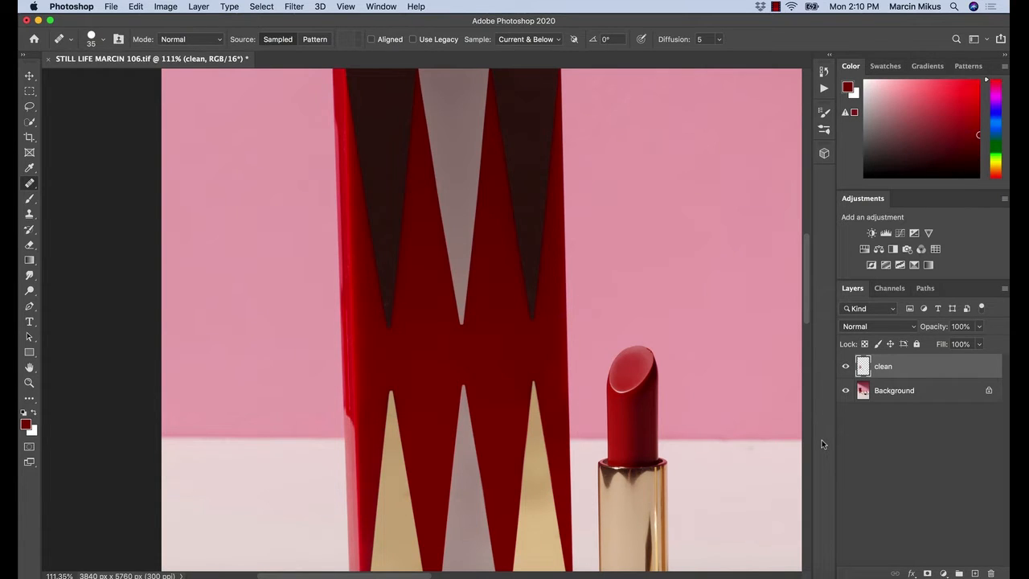
Stamp all visible layers into a new top layer named Dust and convert it to a smart object
key(super+alt+shift+e)
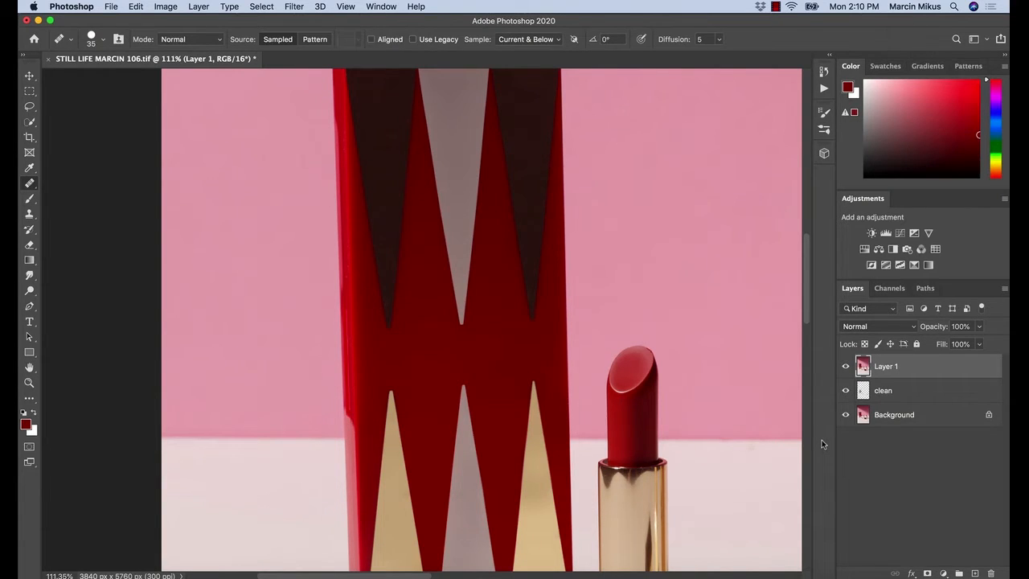
double_click(885, 366)
text(Dust)
key(Return)
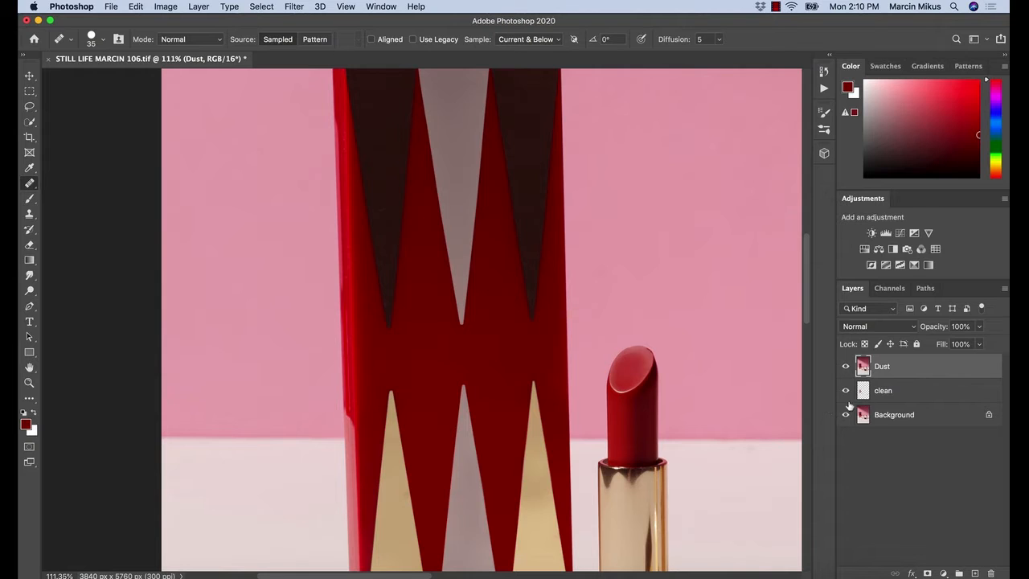
right_click(891, 368)
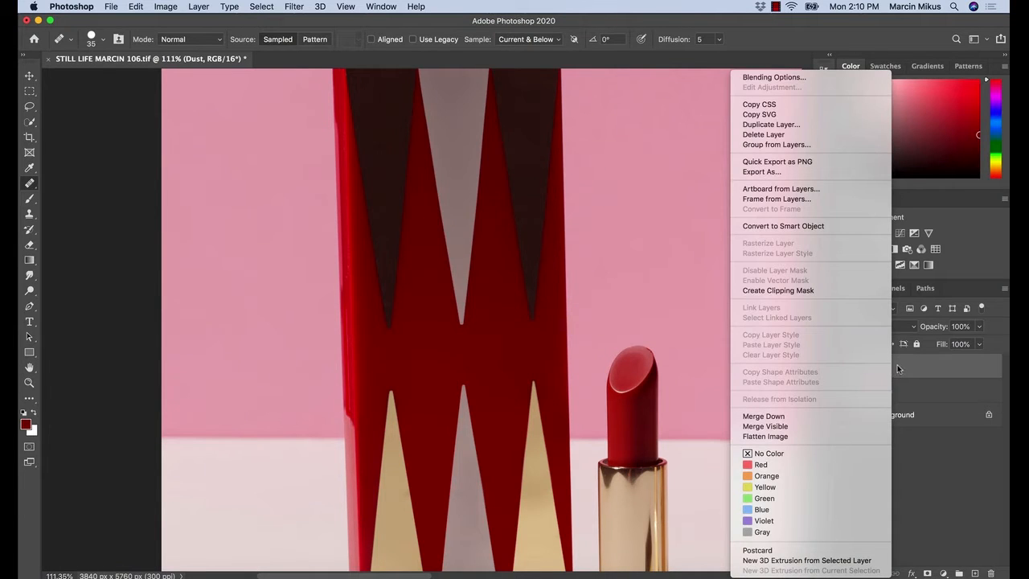
click(804, 226)
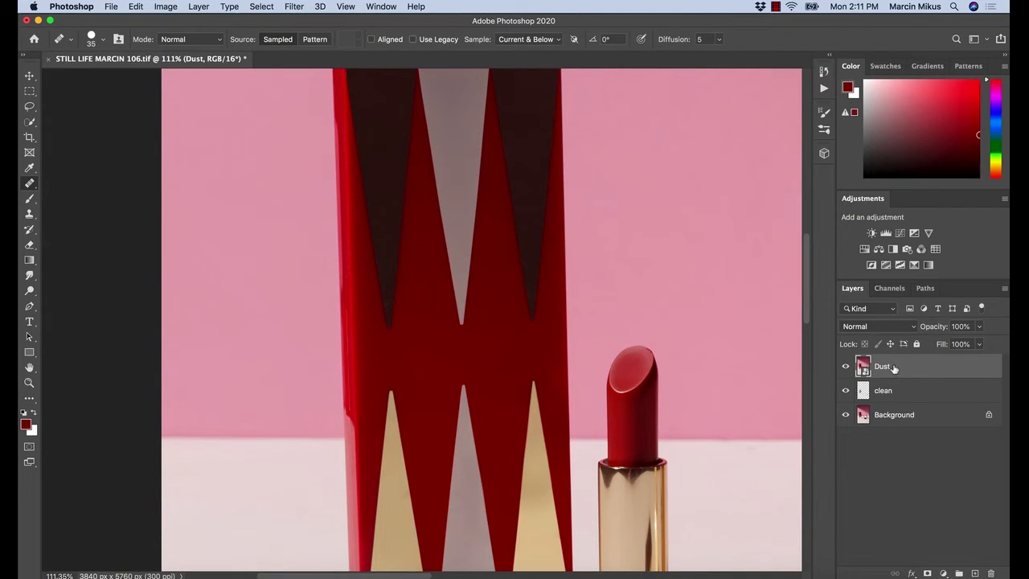
Open the Dust & Scratches filter for the Dust layer with the box's dark triangles in close view
drag(486, 241, 497, 333)
drag(486, 410, 462, 310)
key(z)
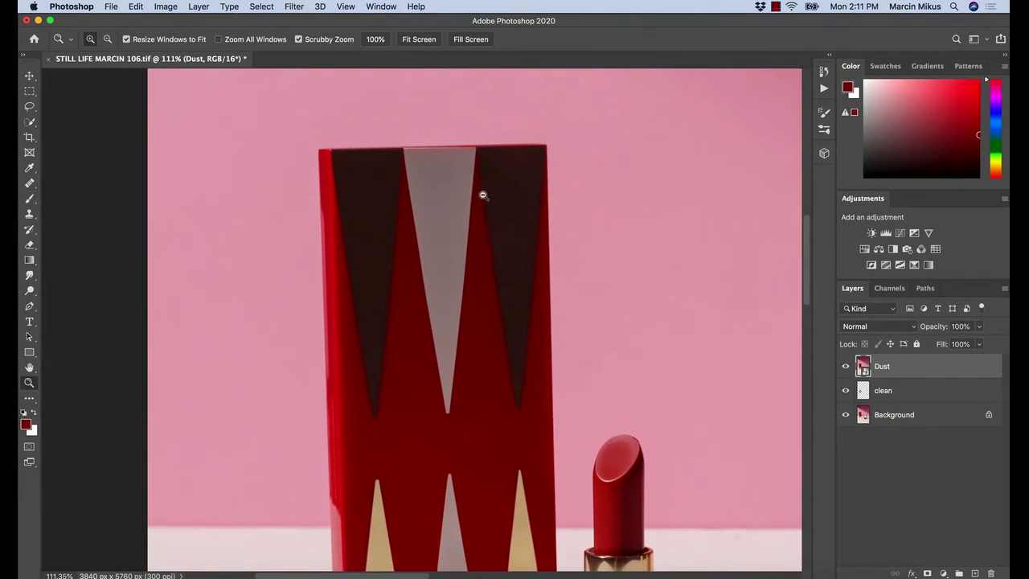
drag(482, 196, 515, 200)
key(j)
drag(422, 294, 500, 206)
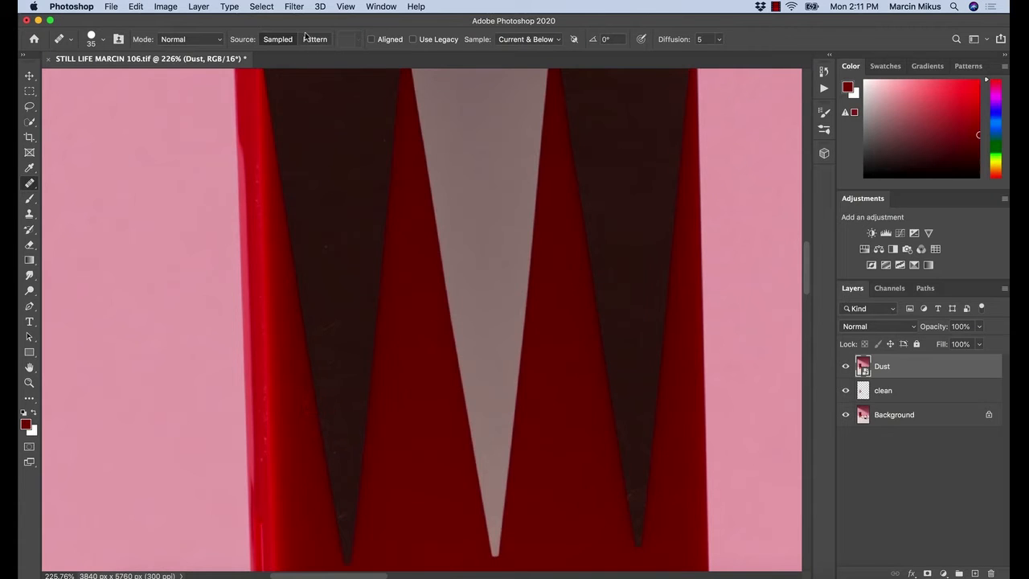
click(297, 7)
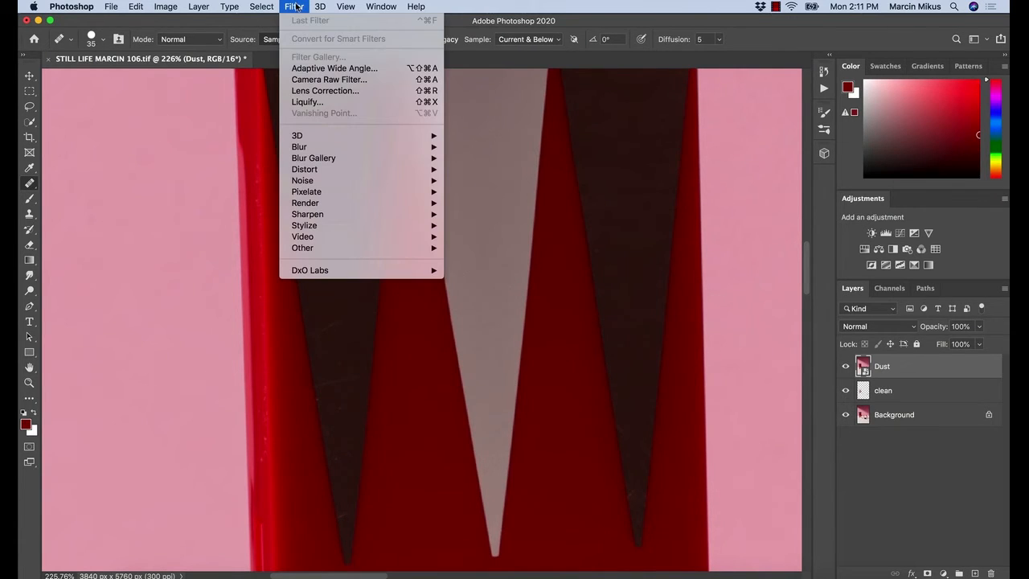
mouse_move(399, 184)
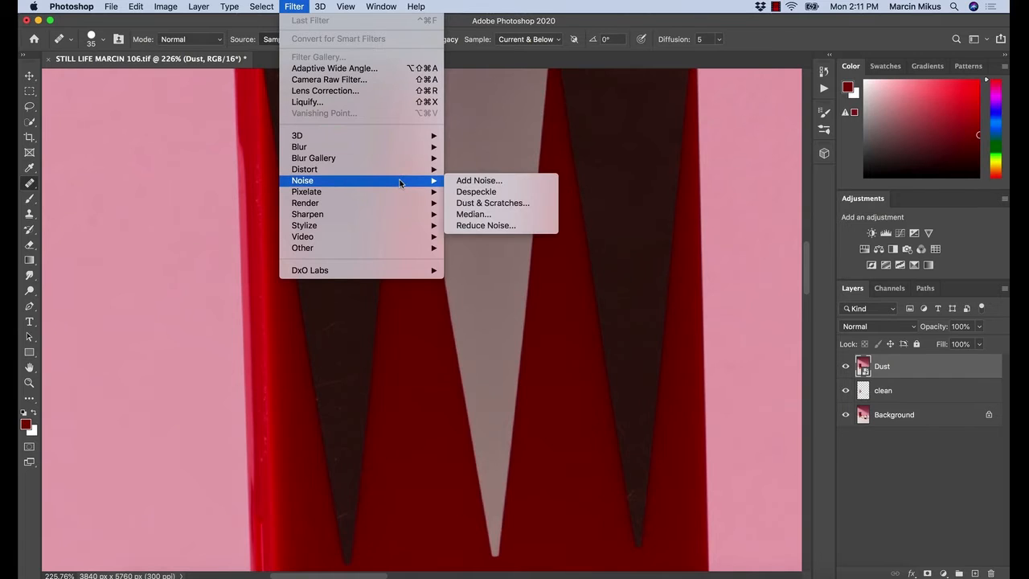
click(485, 205)
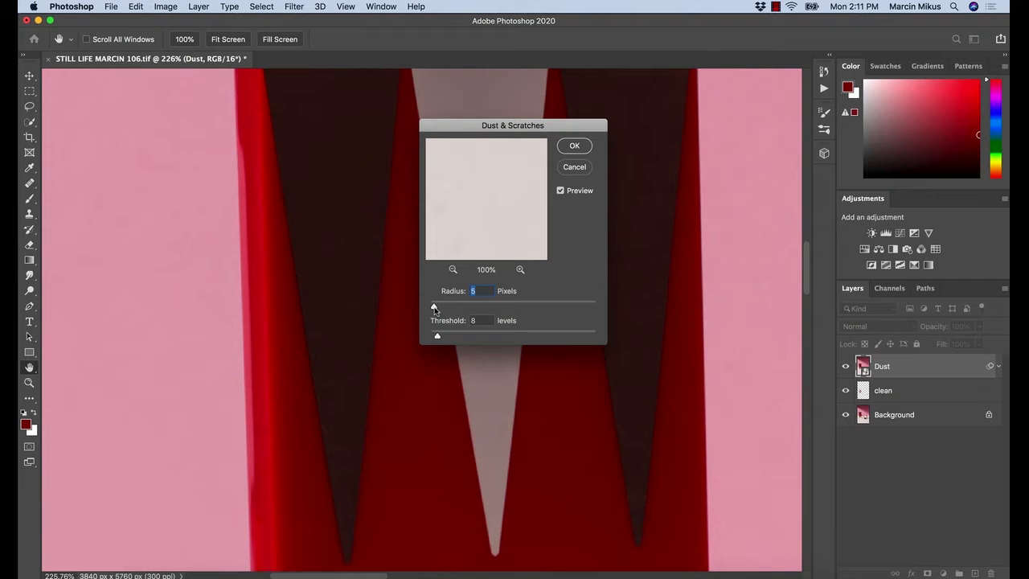
Apply Dust & Scratches with a radius of 5 pixels and a threshold of 5 levels
drag(437, 334, 434, 308)
drag(434, 307, 424, 308)
drag(432, 338, 426, 336)
drag(438, 336, 435, 336)
drag(436, 335, 435, 309)
text(5)
drag(435, 335, 431, 336)
click(579, 145)
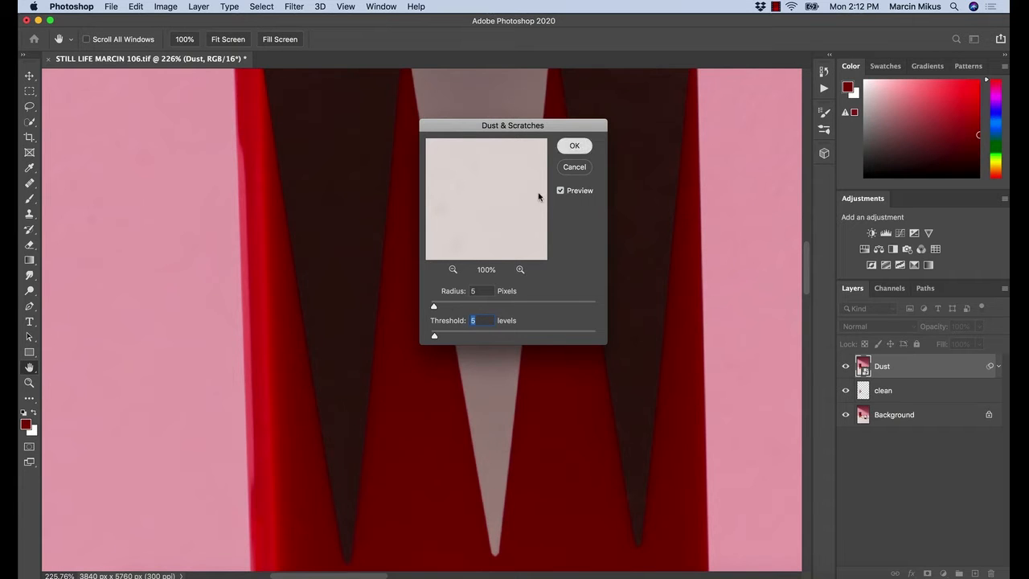
Compare the tall box with the Dust layer hidden and shown
key(z)
mouse_move(400, 375)
mouse_down()
mouse_move(371, 411)
mouse_move(381, 402)
mouse_up()
key(j)
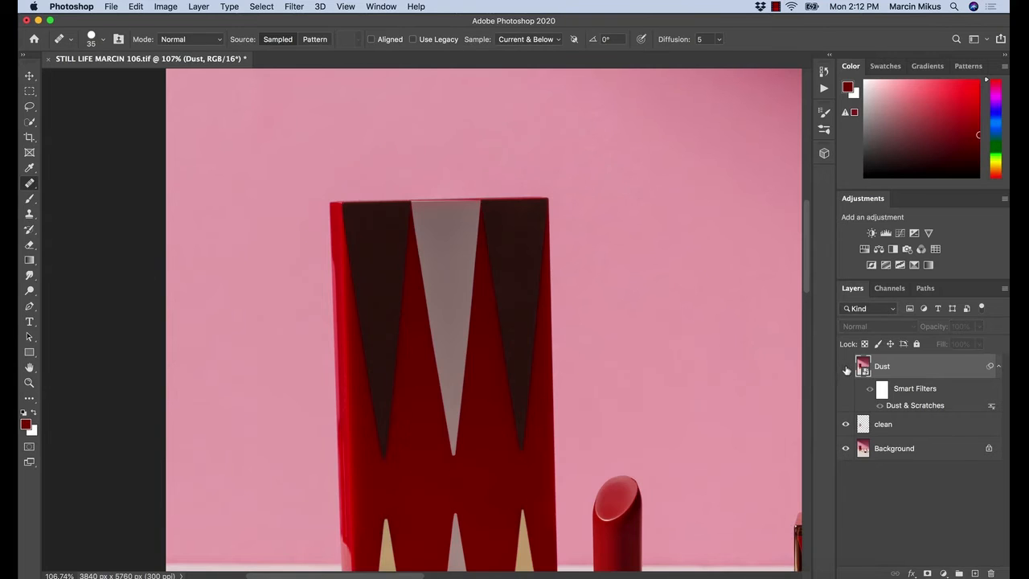
click(846, 367)
click(846, 367)
key(z)
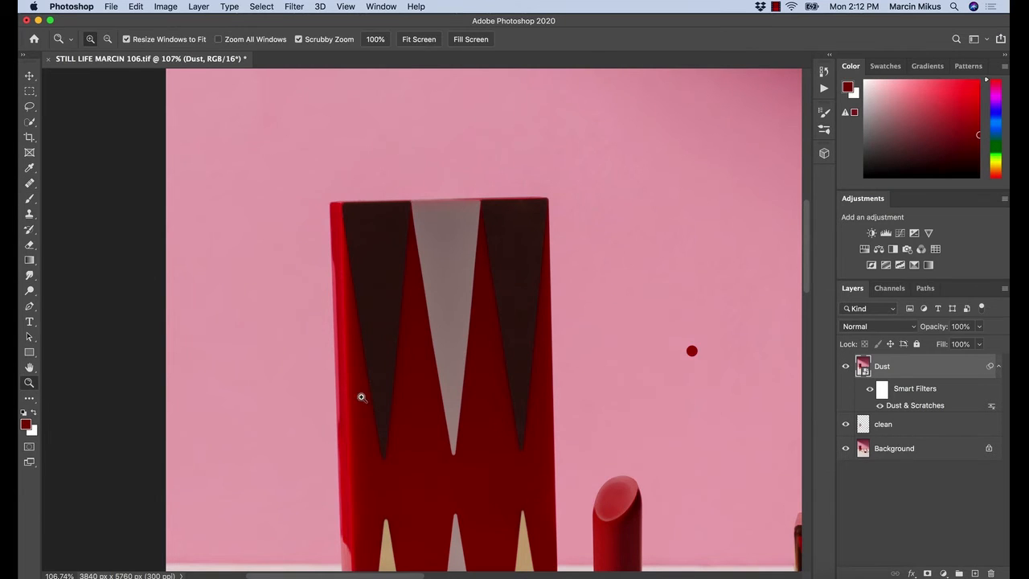
mouse_move(371, 363)
mouse_down()
mouse_move(440, 377)
mouse_move(431, 431)
mouse_move(405, 349)
mouse_up()
key(j)
key(z)
key(j)
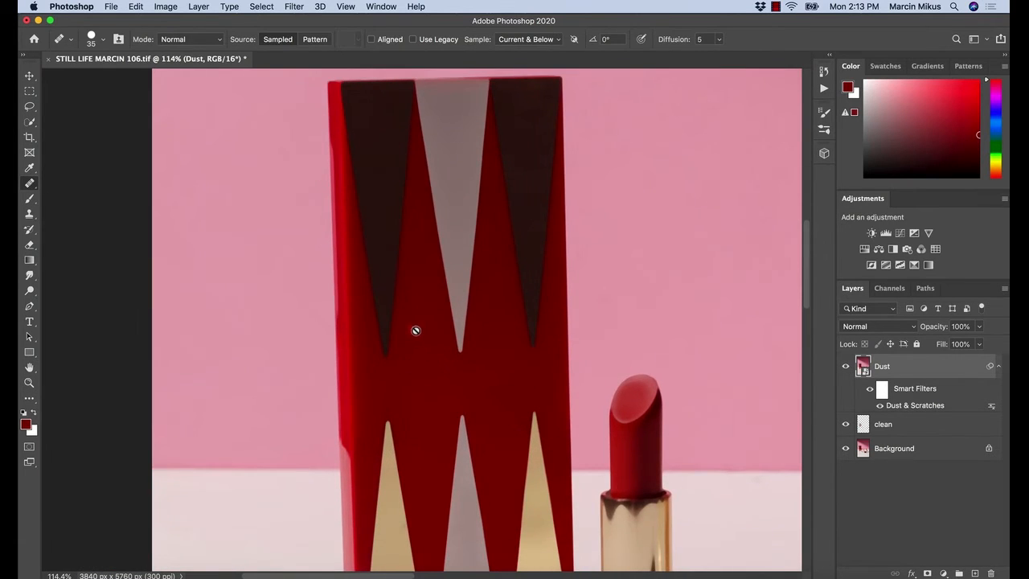
Compare the upright lipstick's tip up close by repeatedly hiding and showing the Dust layer
key(z)
drag(655, 401, 714, 393)
key(j)
click(846, 366)
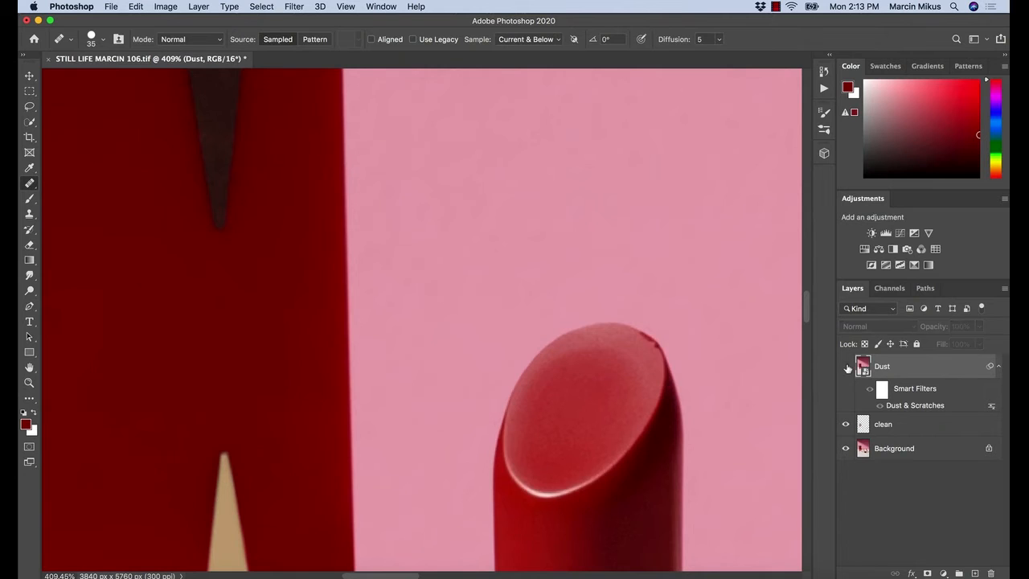
click(847, 367)
click(847, 367)
click(846, 368)
click(847, 370)
click(847, 369)
click(847, 372)
click(847, 374)
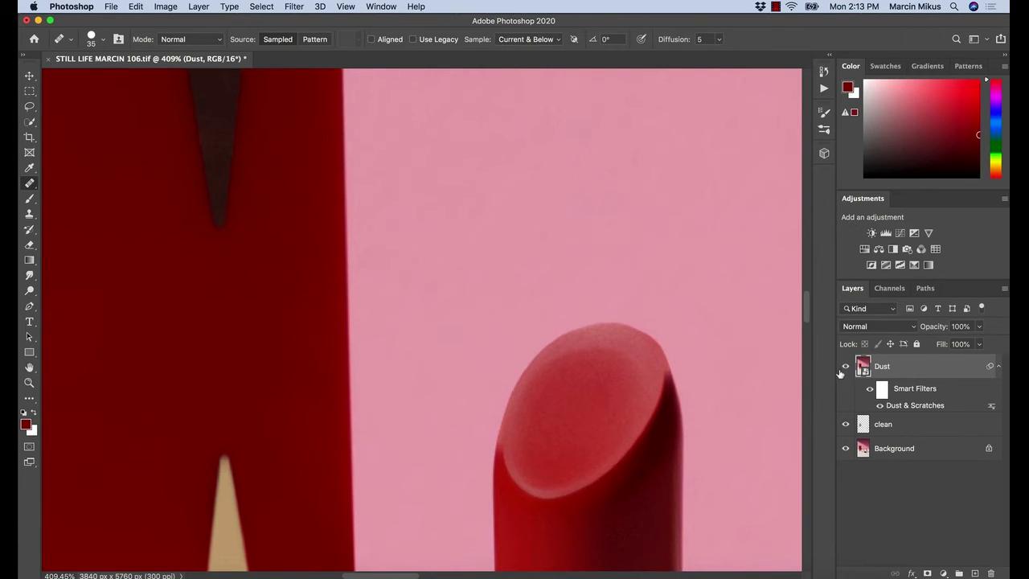
click(845, 369)
click(845, 366)
Set the Dust layer's Dust & Scratches smart filter threshold to 6 levels
super+drag(578, 466, 501, 461)
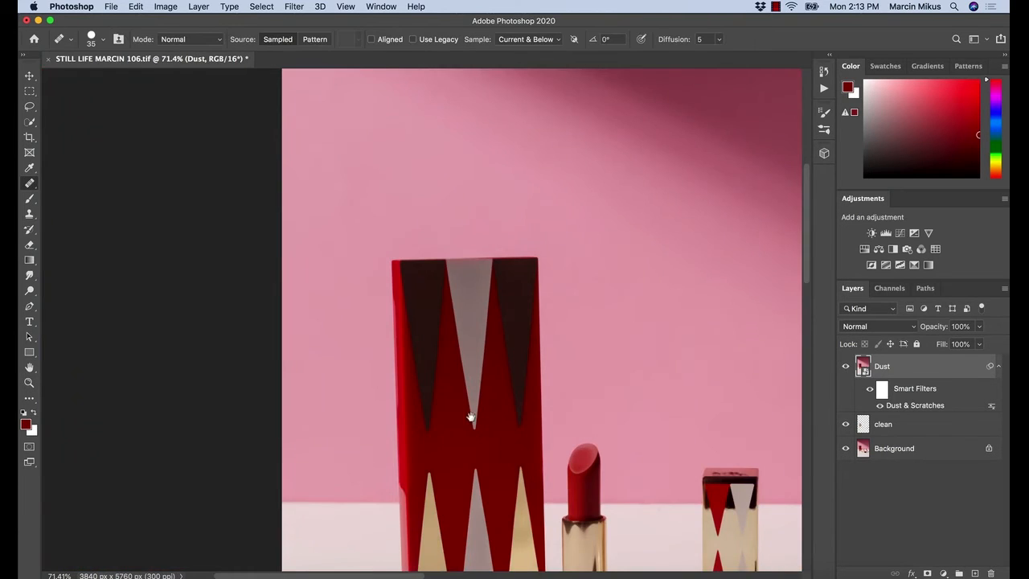
mouse_move(453, 385)
mouse_down()
mouse_move(471, 297)
mouse_move(489, 292)
mouse_move(500, 304)
mouse_up()
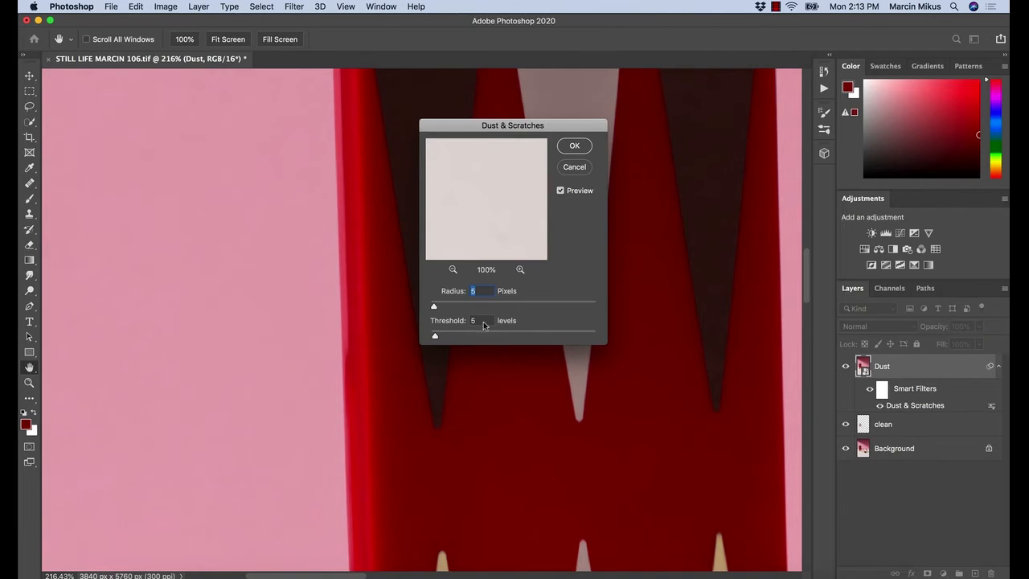
drag(484, 323, 459, 325)
text(56)
click(570, 145)
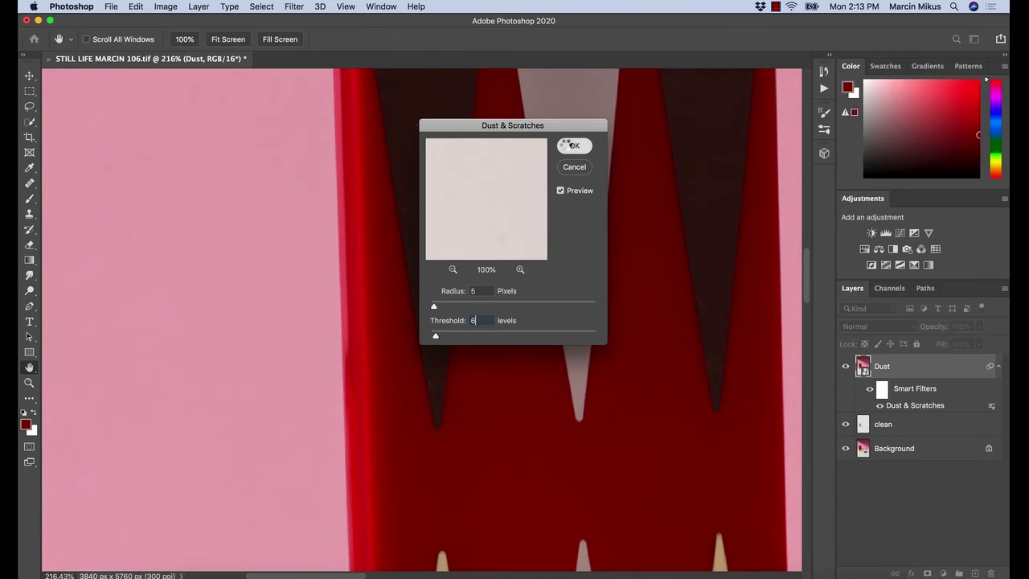
key(j)
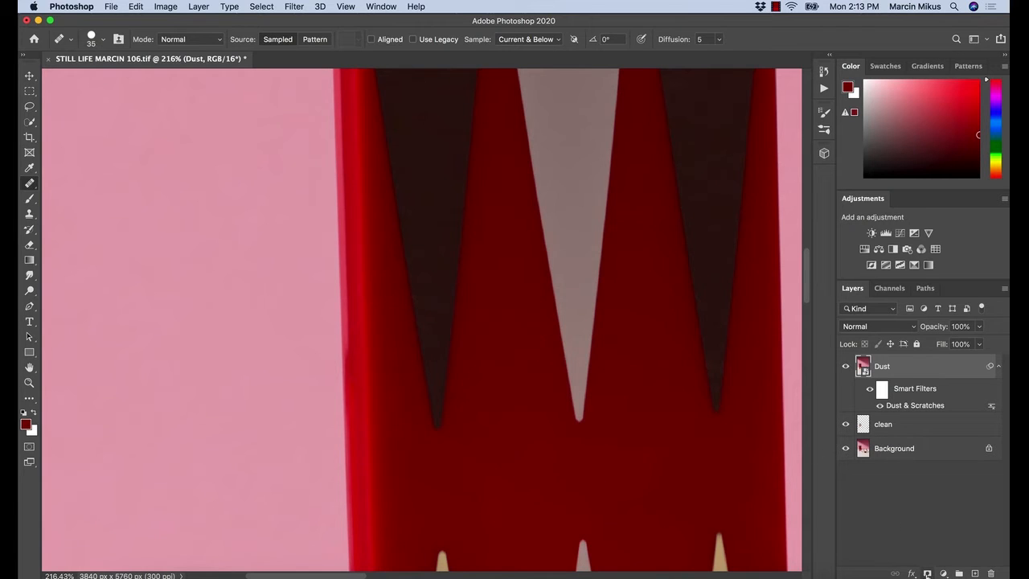
Add a layer mask to the Dust layer and invert it to black so the filtered layer is hidden
click(927, 573)
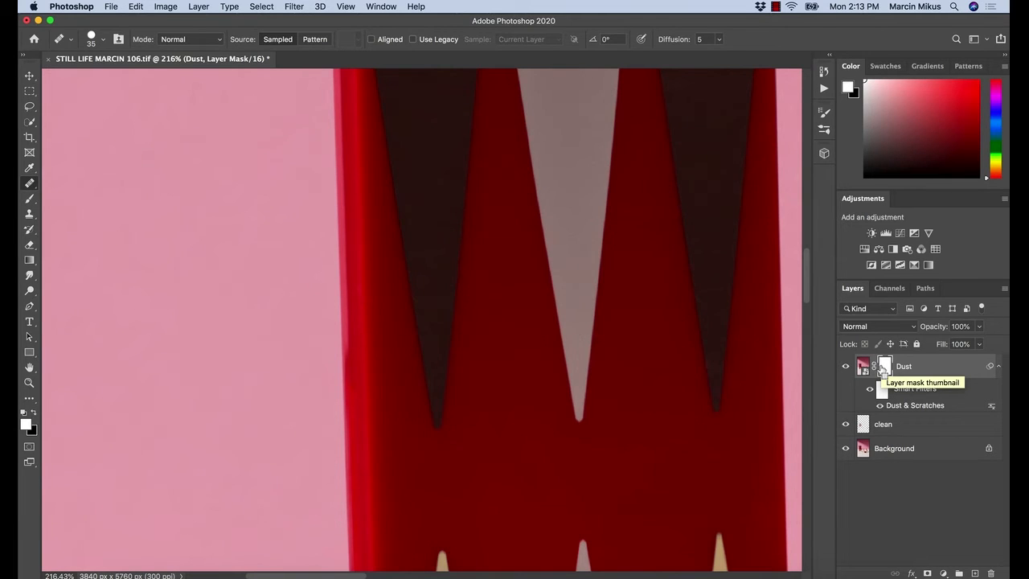
key(super+i)
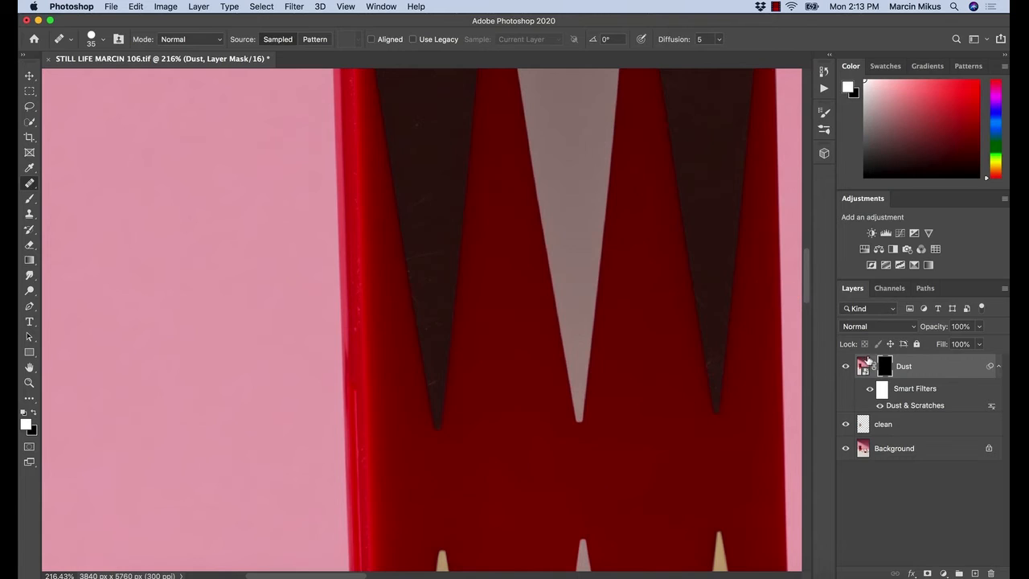
click(863, 368)
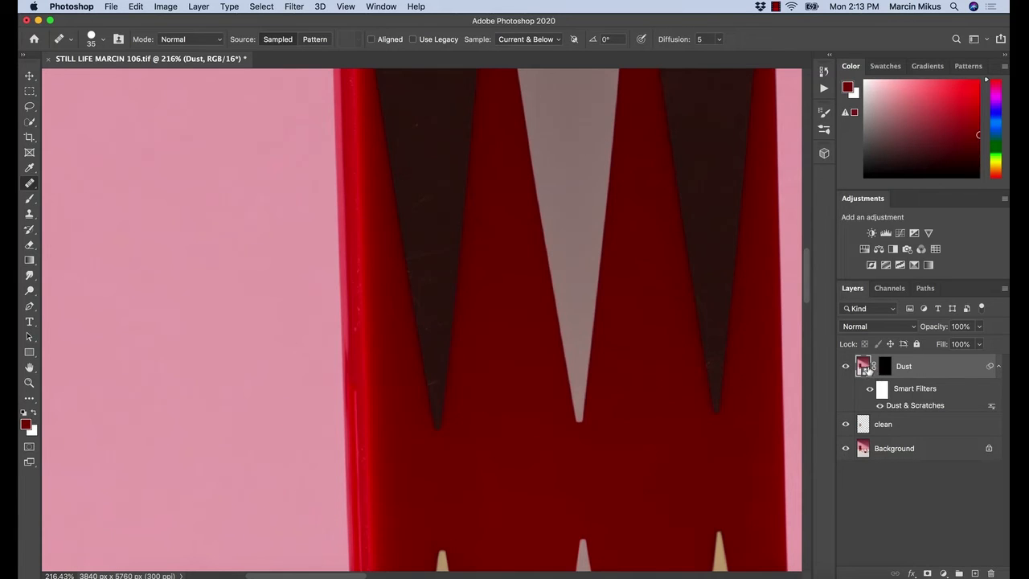
click(886, 368)
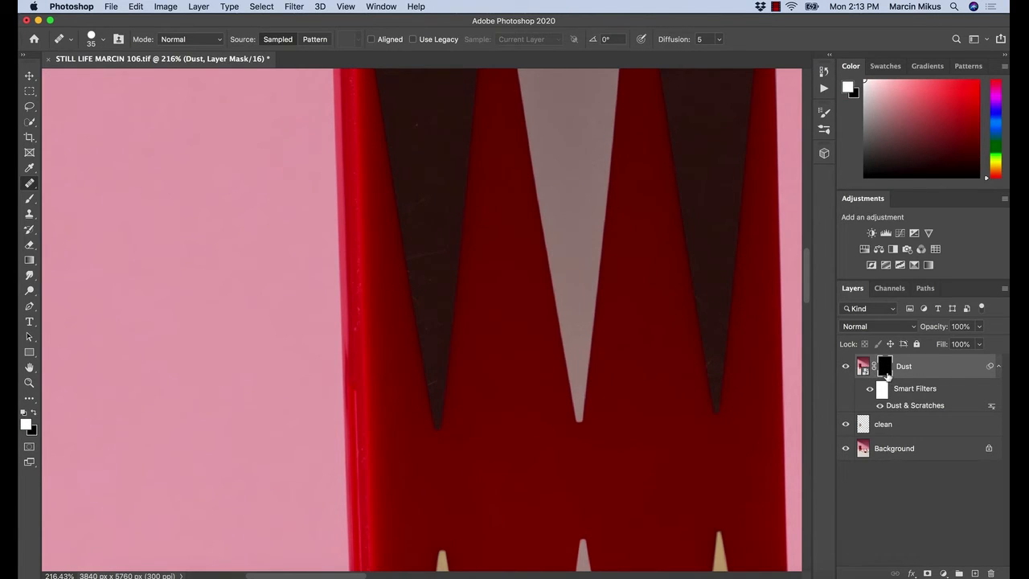
key(super+i)
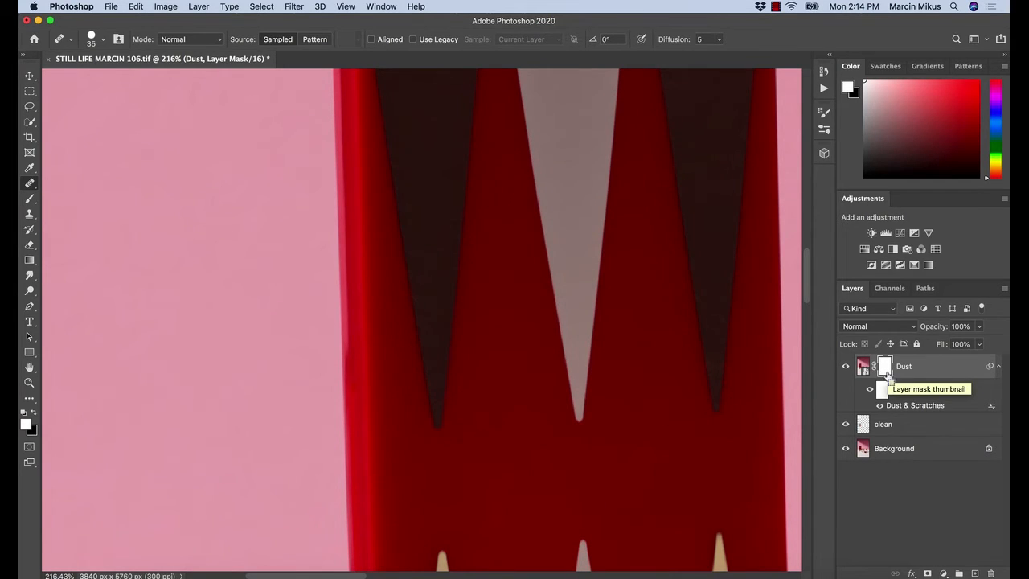
key(super+i)
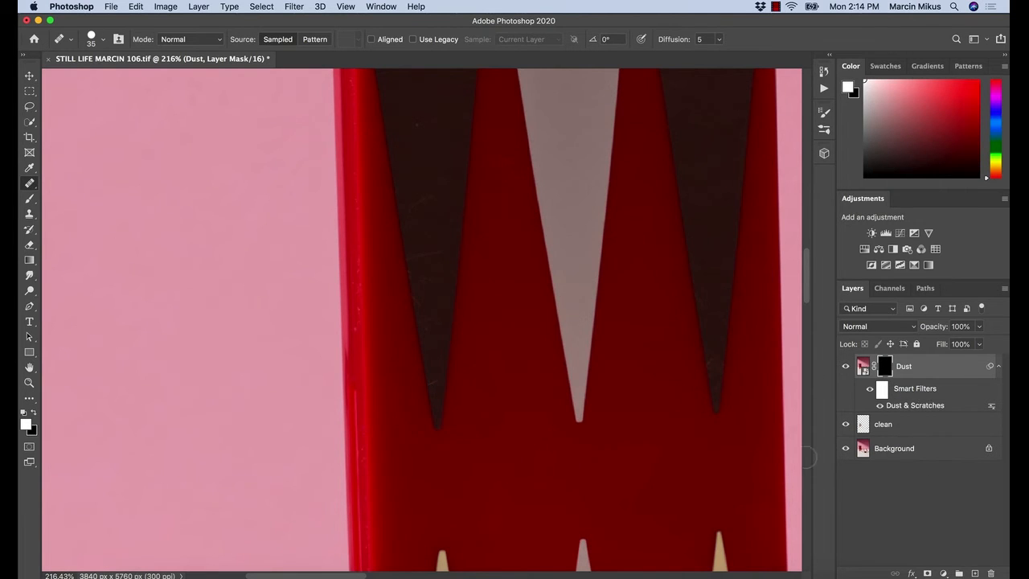
Paint white on the Dust mask with a size 80 brush over the dusty dark triangles in the tall box's upper half
click(30, 199)
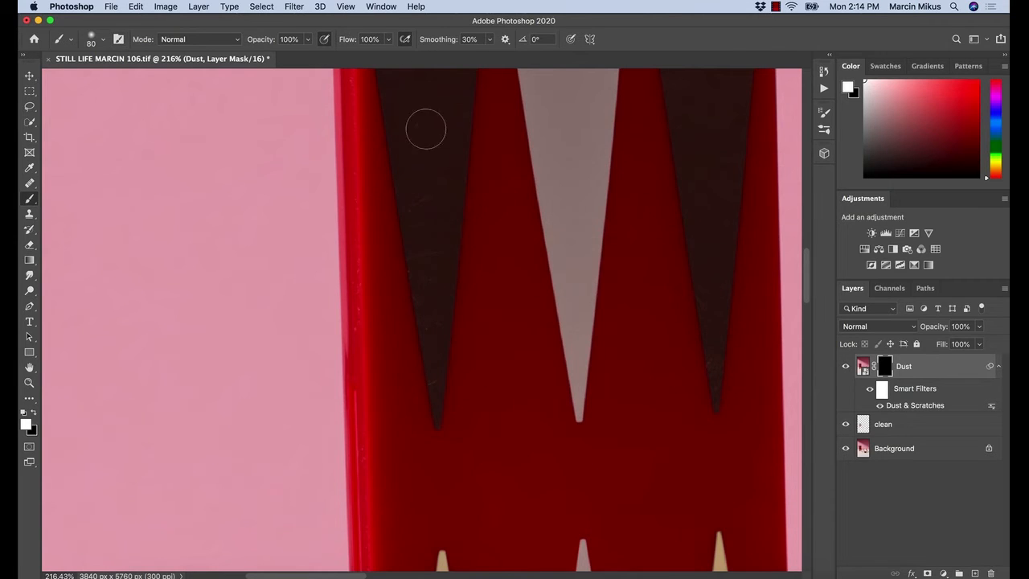
drag(420, 211, 431, 397)
drag(417, 223, 408, 306)
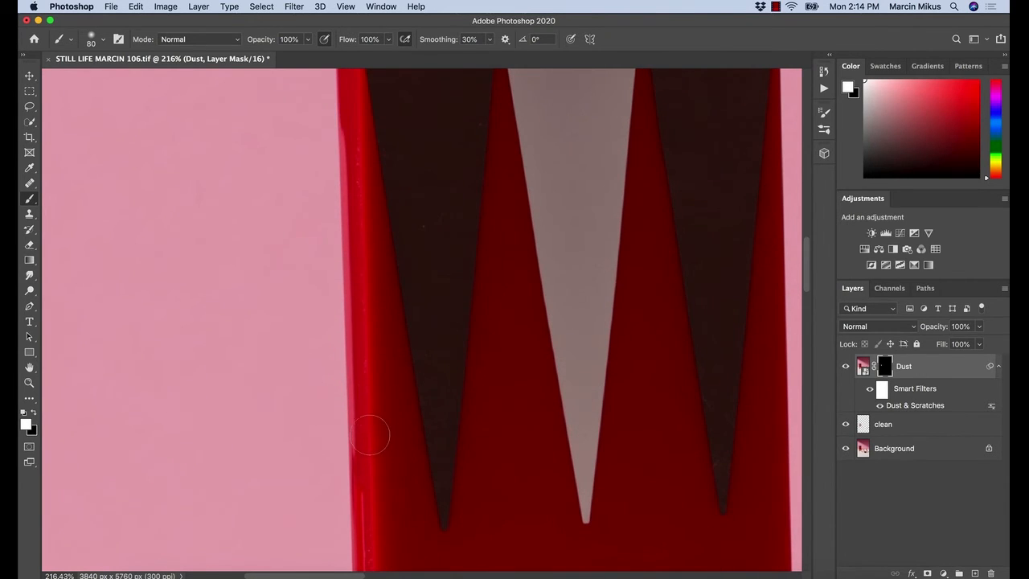
drag(377, 309, 398, 375)
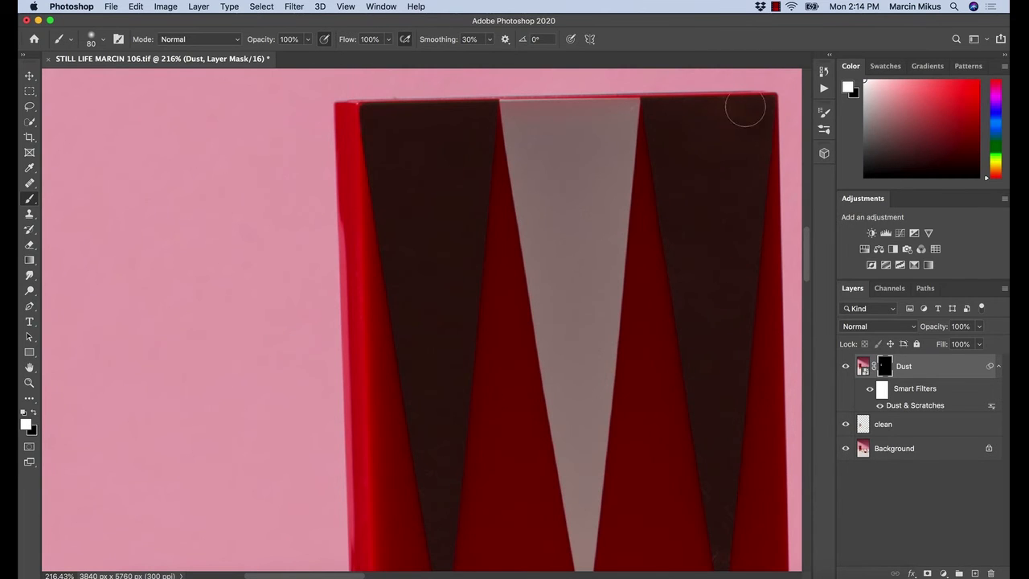
drag(578, 341, 555, 80)
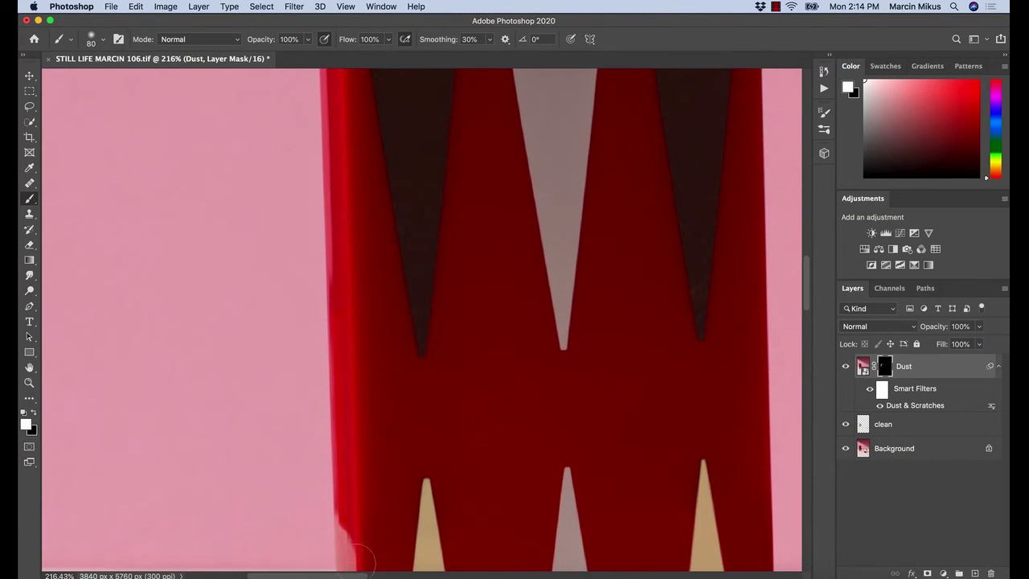
Paint white on the Dust mask down the tall box's narrow side and its edge to remove the fine specks
scroll(329, 306, down, 5)
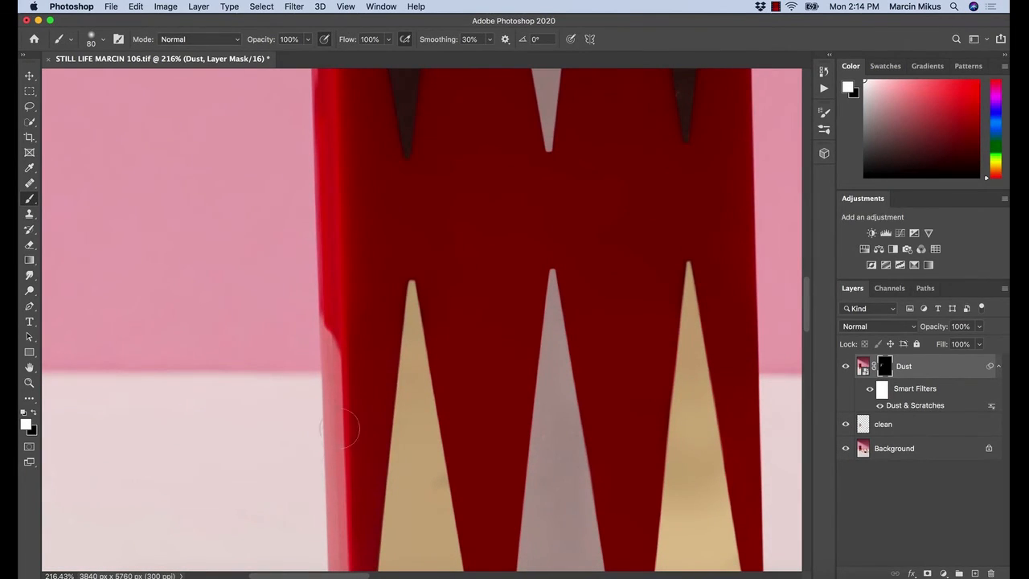
scroll(340, 429, down, 4)
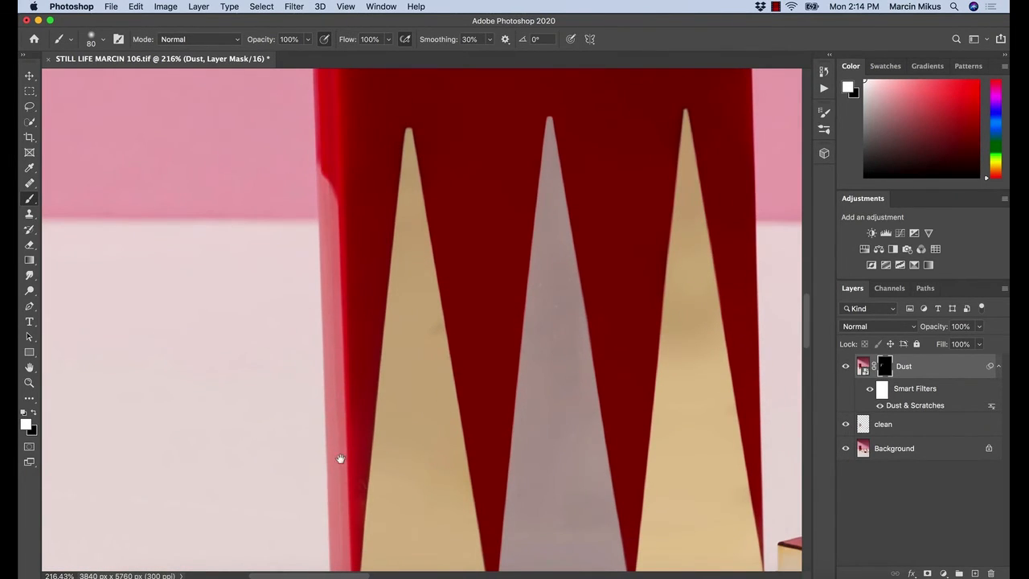
scroll(337, 456, down, 4)
scroll(357, 254, up, 12)
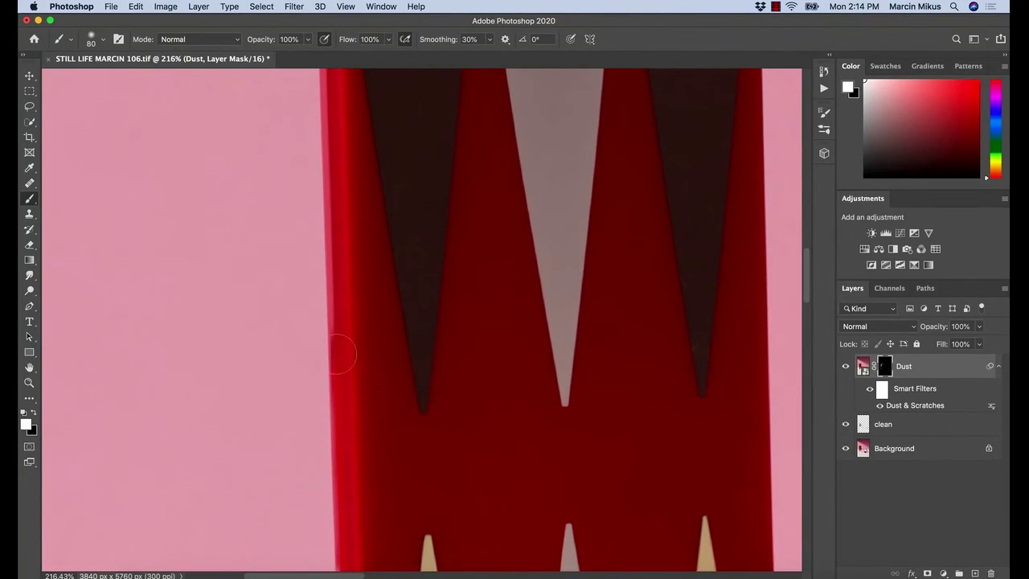
scroll(362, 246, up, 3)
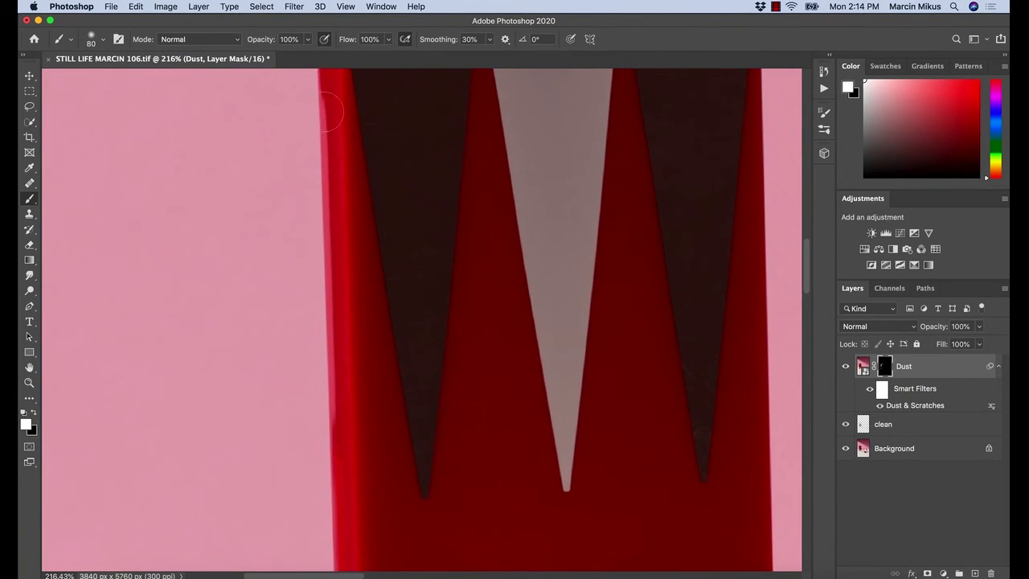
mouse_move(399, 438)
mouse_down()
mouse_move(392, 471)
mouse_move(349, 351)
mouse_up()
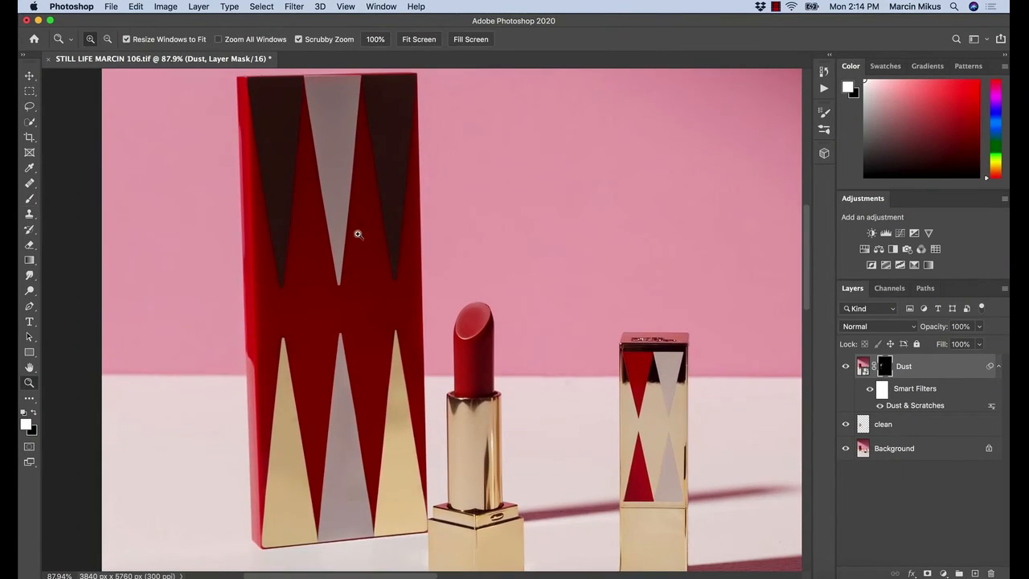
Set the Dust & Scratches smart filter threshold to 8 levels while checking the box's triangles up close
drag(359, 232, 397, 256)
drag(142, 188, 214, 202)
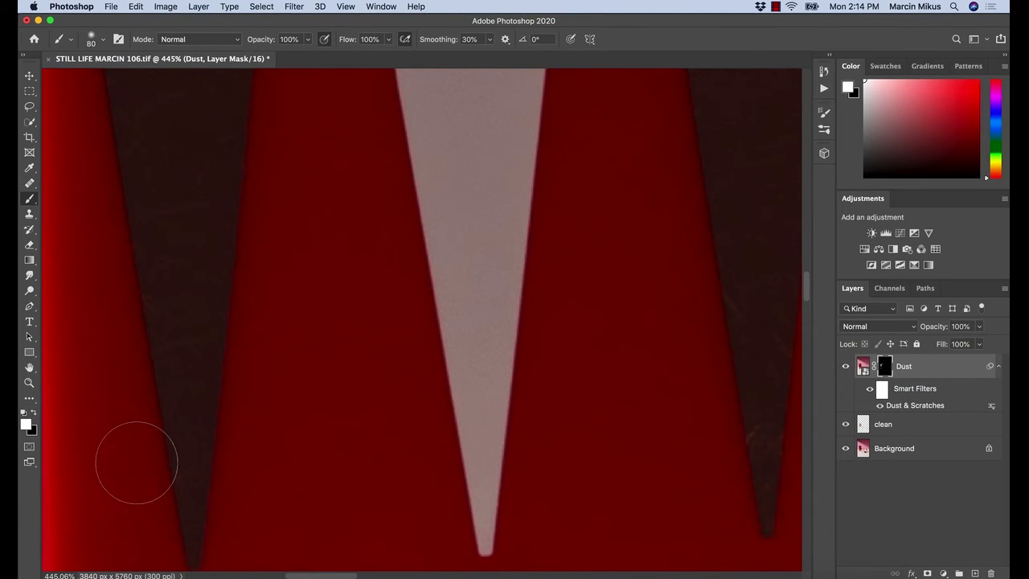
click(899, 406)
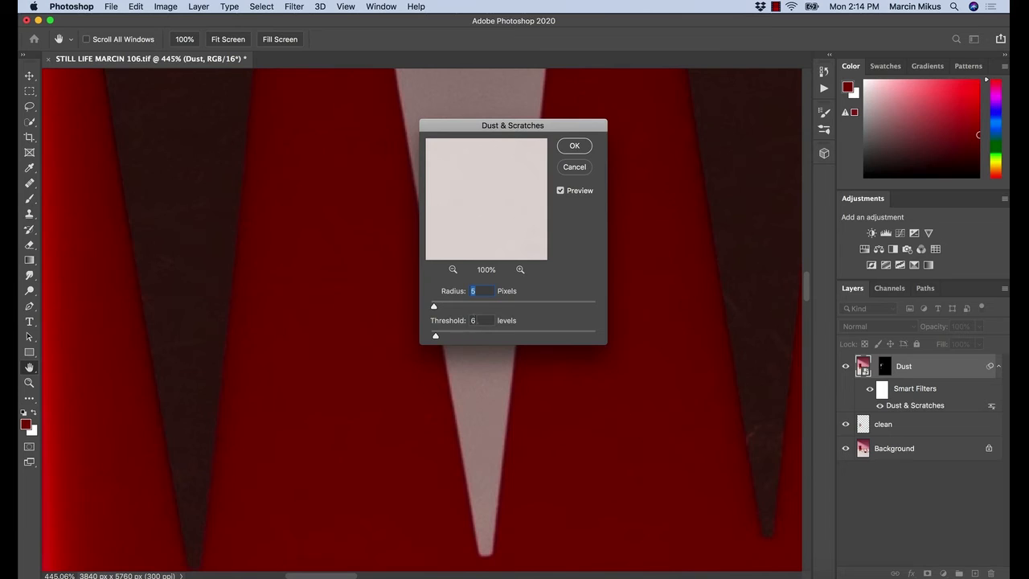
click(468, 321)
text(10)
text(8)
click(570, 148)
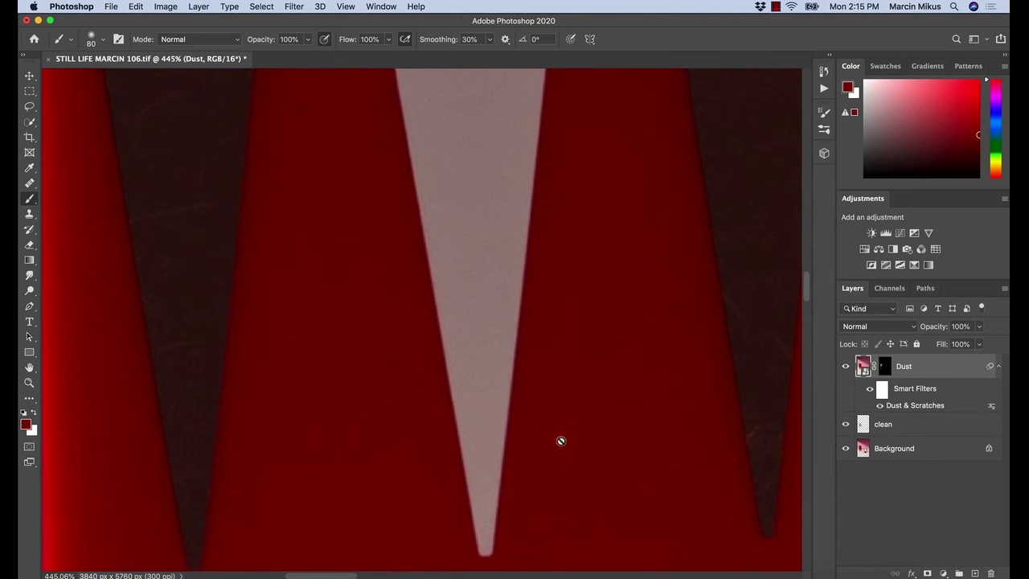
Paint white on the Dust mask over the scratched dark triangle on the tall box nearest the upright lipstick
click(885, 367)
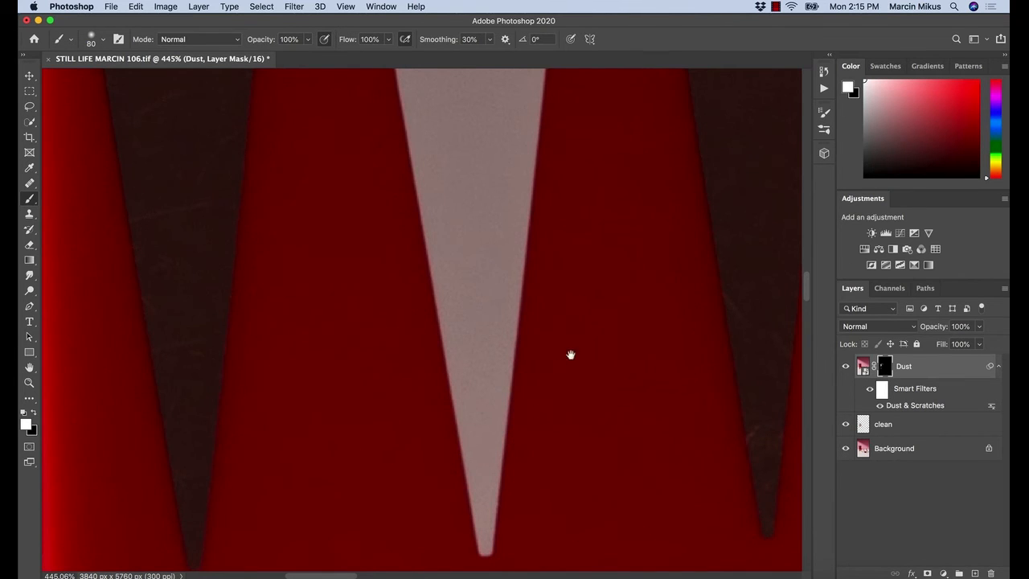
mouse_move(570, 351)
mouse_down()
mouse_move(497, 390)
mouse_move(507, 379)
mouse_move(486, 338)
mouse_up()
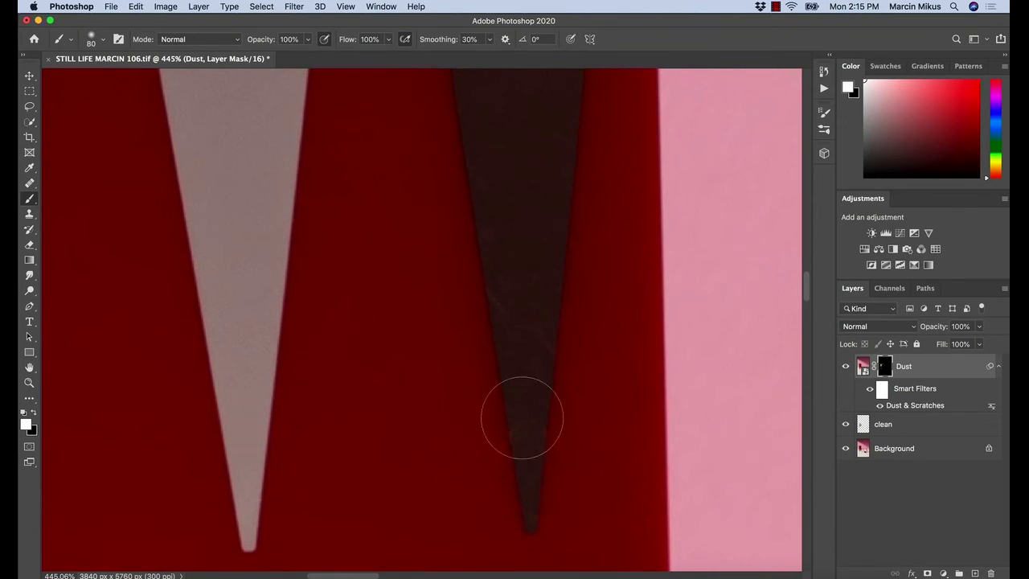
scroll(567, 351, down, 5)
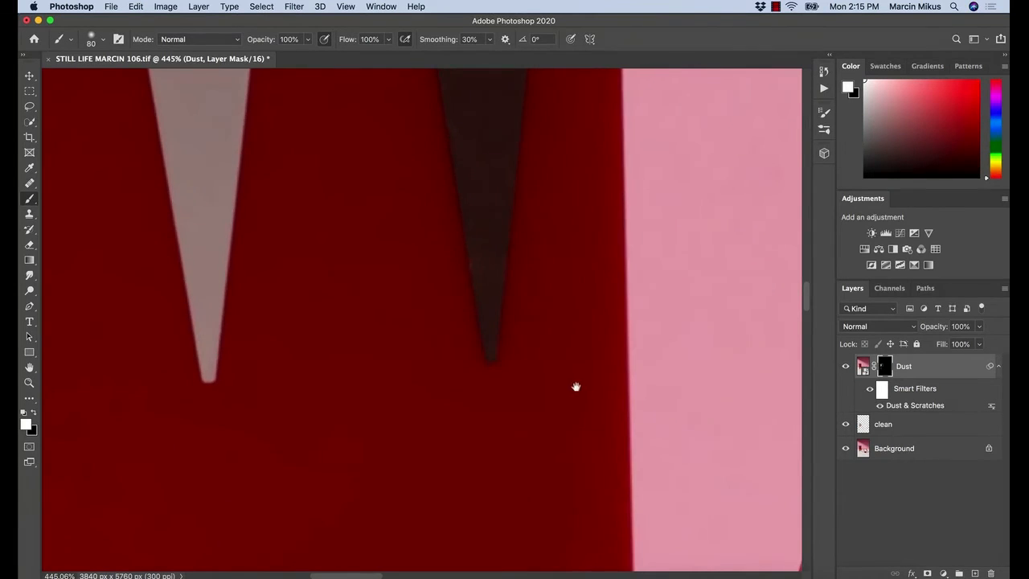
scroll(574, 427, down, 4)
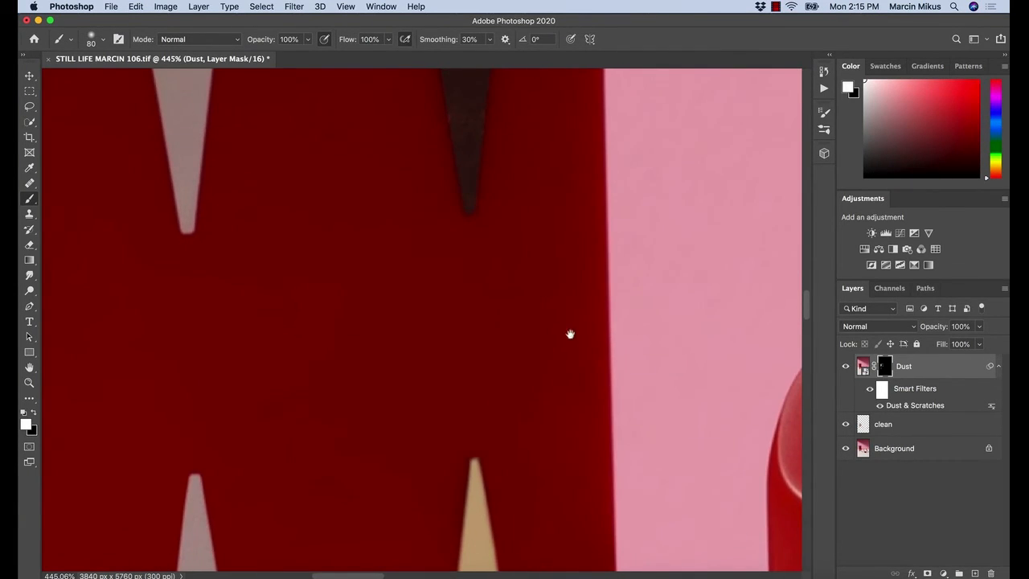
drag(496, 232, 502, 577)
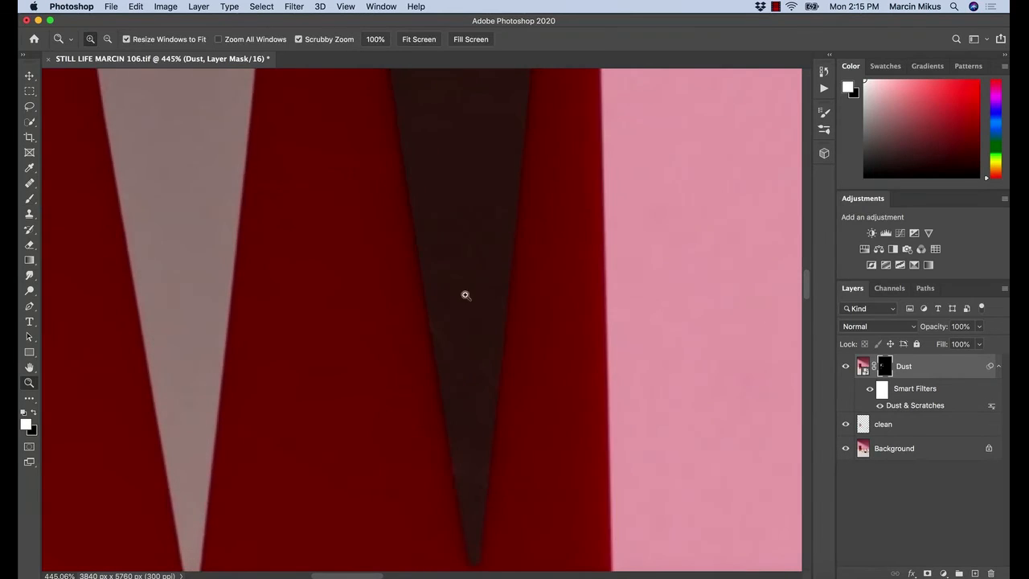
drag(465, 294, 451, 300)
key(b)
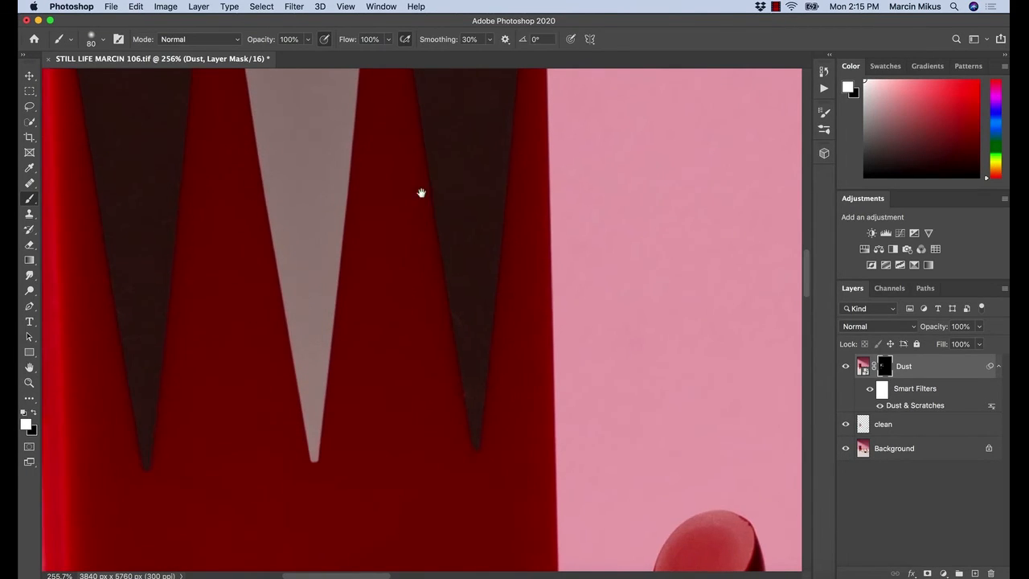
drag(444, 233, 470, 405)
drag(530, 256, 480, 262)
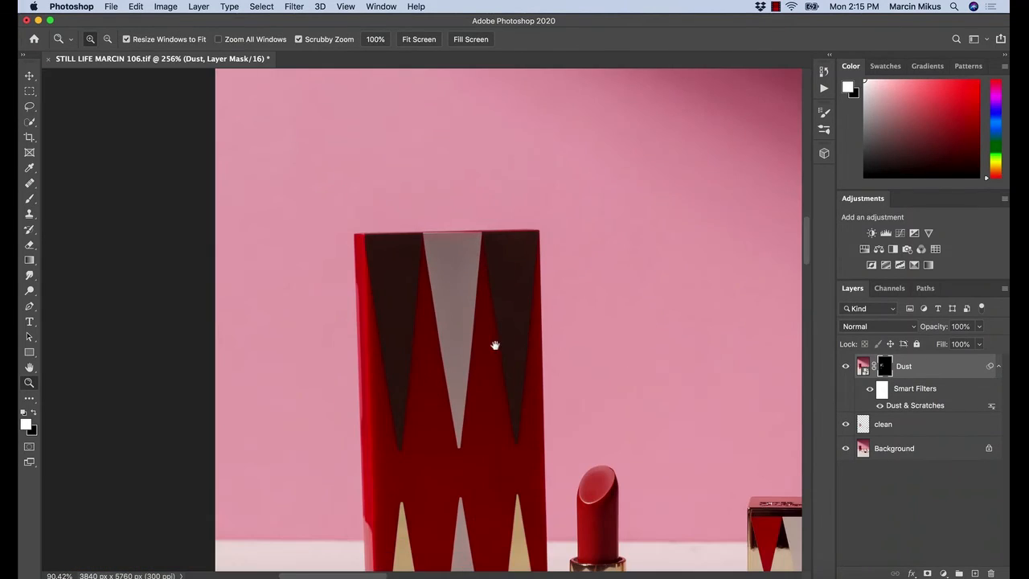
Paint white on the Dust mask over the upright lipstick's slanted tip with the brush reduced to size 60
drag(493, 354, 413, 160)
drag(517, 267, 558, 271)
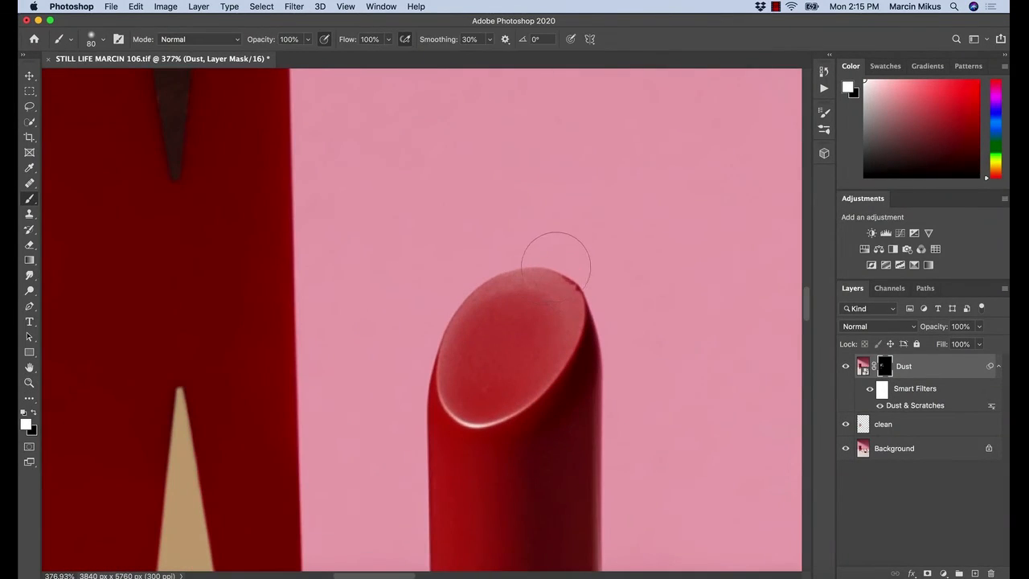
key(bracketleft)
key(bracketleft)
drag(529, 333, 491, 143)
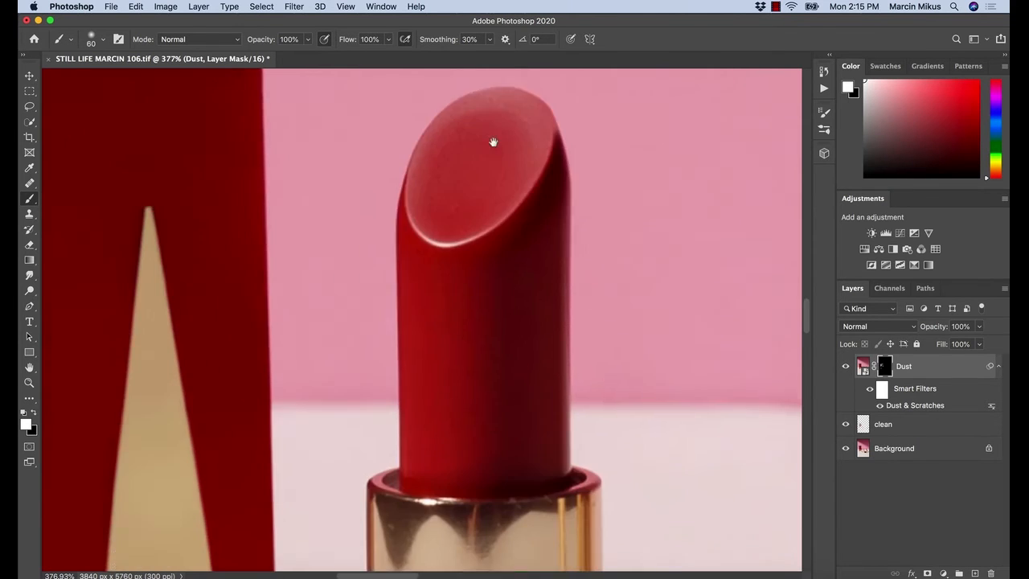
drag(461, 266, 444, 193)
Paint white on the Dust mask over the black face of the lying box to remove its fine specks
drag(481, 356, 280, 190)
drag(566, 331, 368, 265)
drag(609, 411, 641, 408)
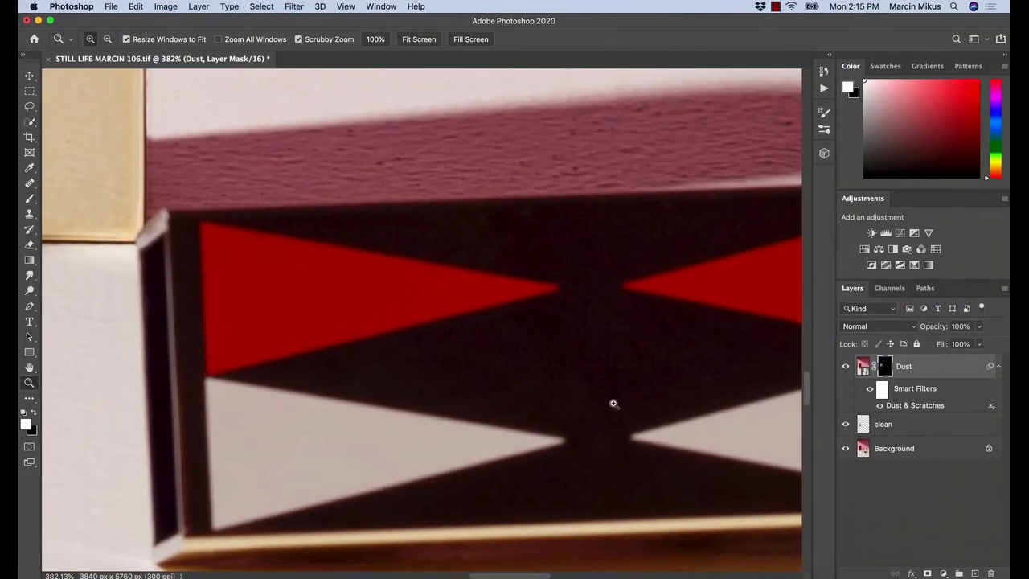
drag(606, 497, 644, 506)
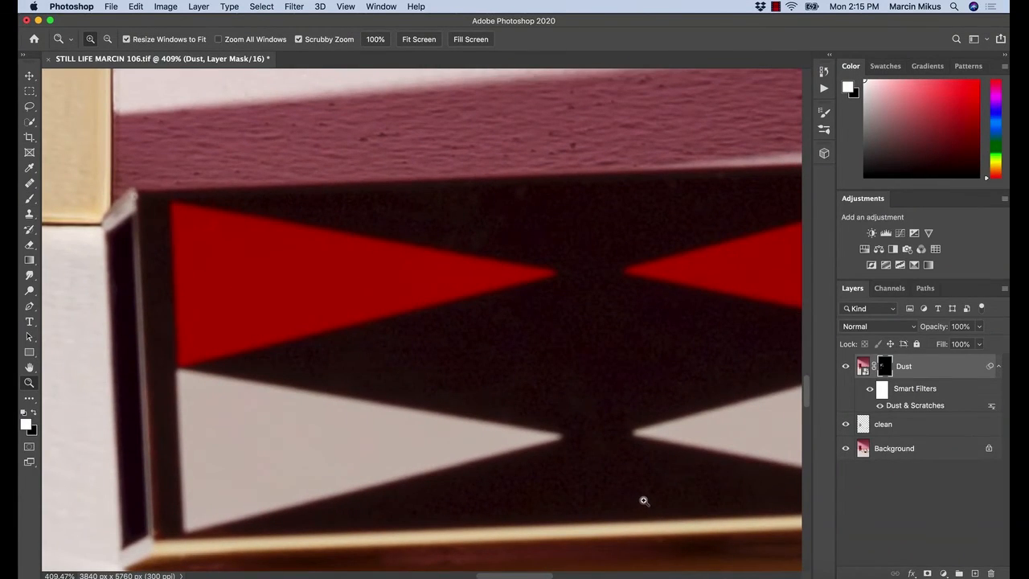
key(b)
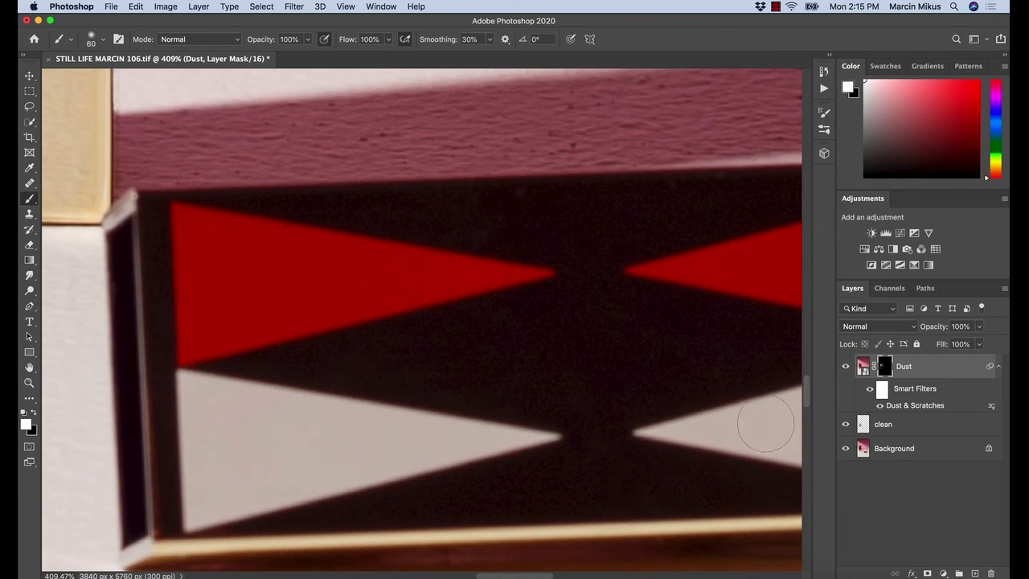
drag(670, 415, 613, 402)
drag(599, 407, 591, 397)
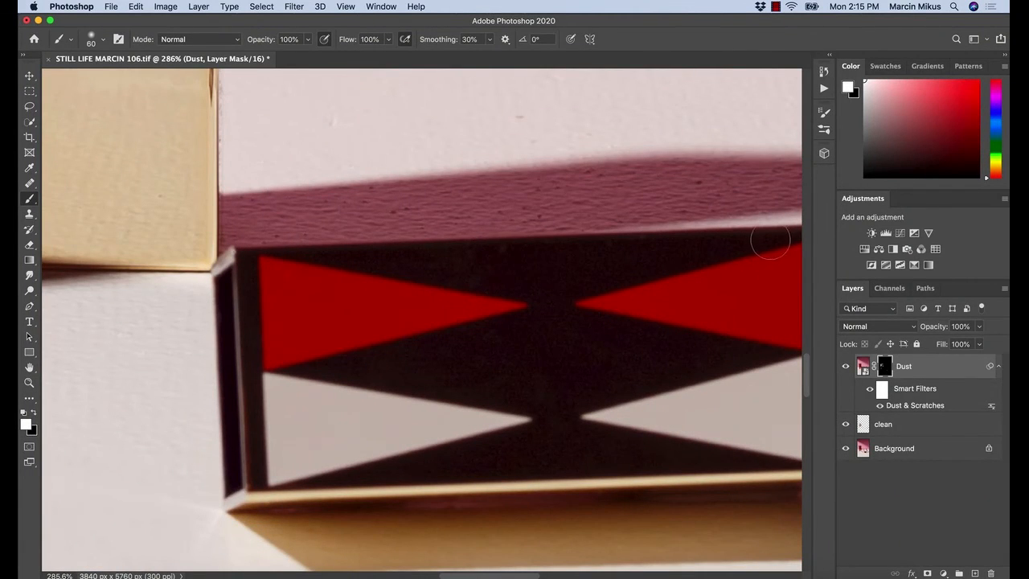
Paint white on the Dust mask over the specks around the collar and gap of the tilted lipstick's gold base
drag(664, 266, 577, 319)
drag(666, 323, 554, 317)
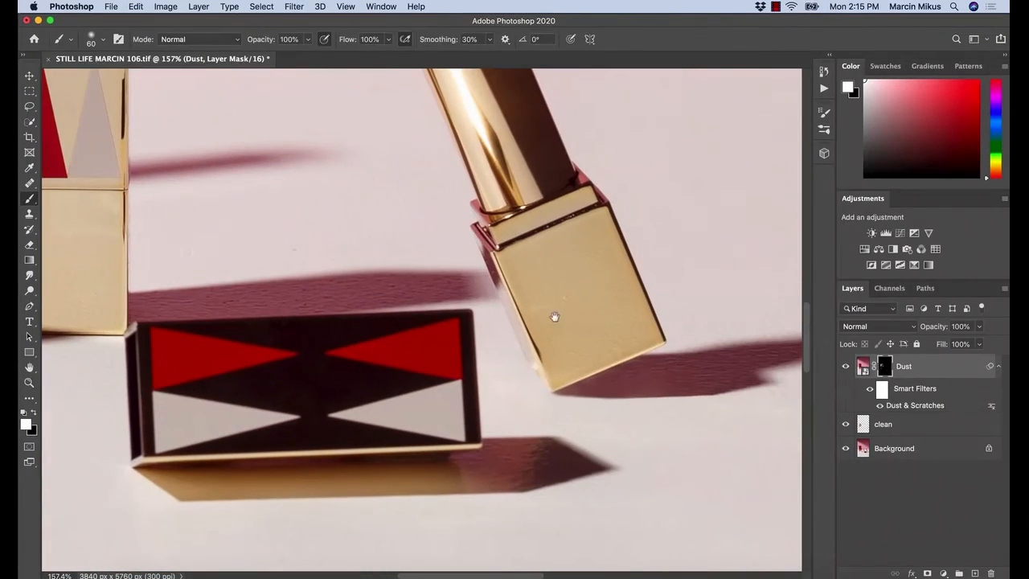
drag(538, 205, 566, 203)
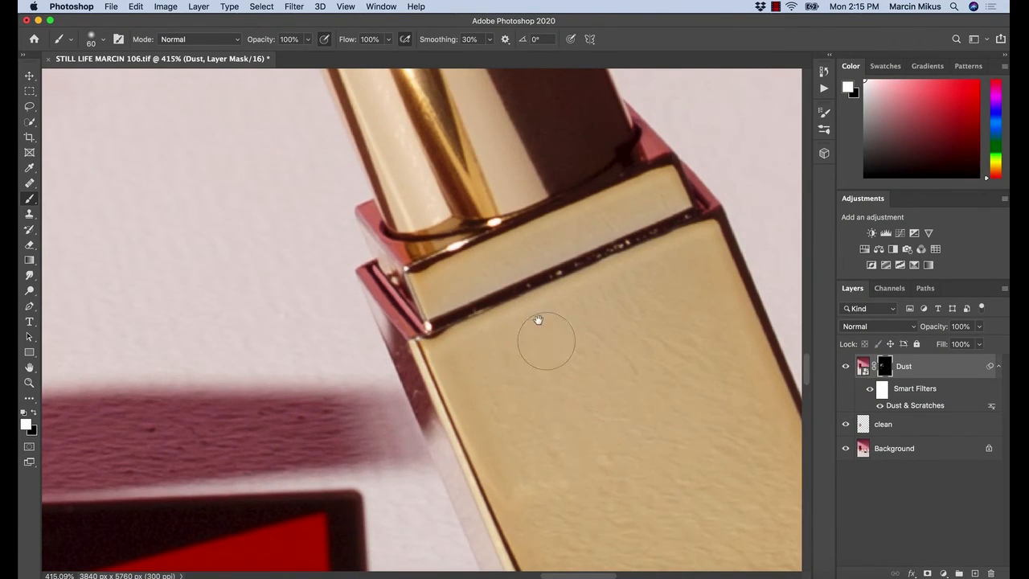
drag(538, 322, 523, 390)
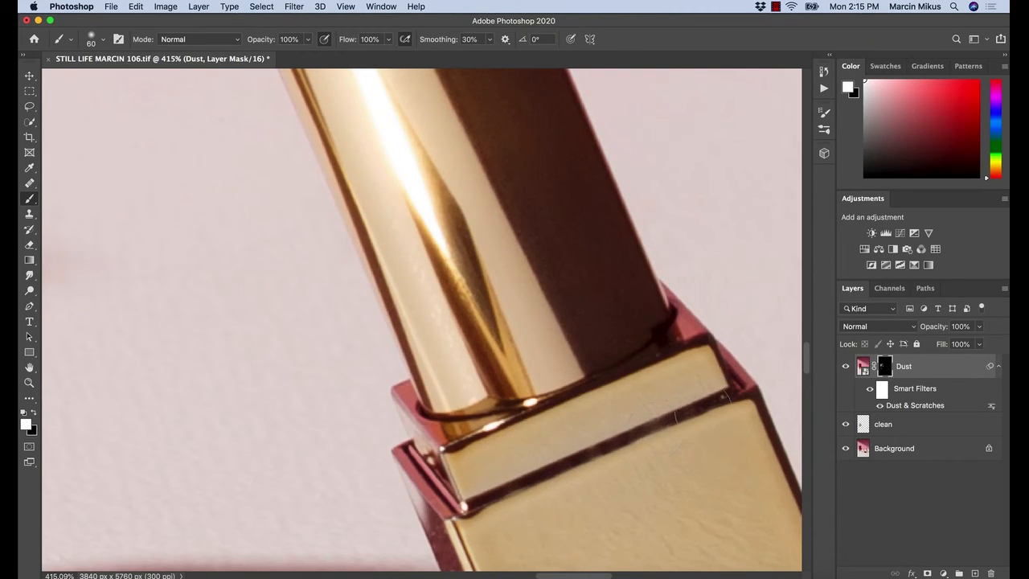
Examine the tilted lipstick's tube and tip and the tall box's triangles for remaining dust and scratches
key(z)
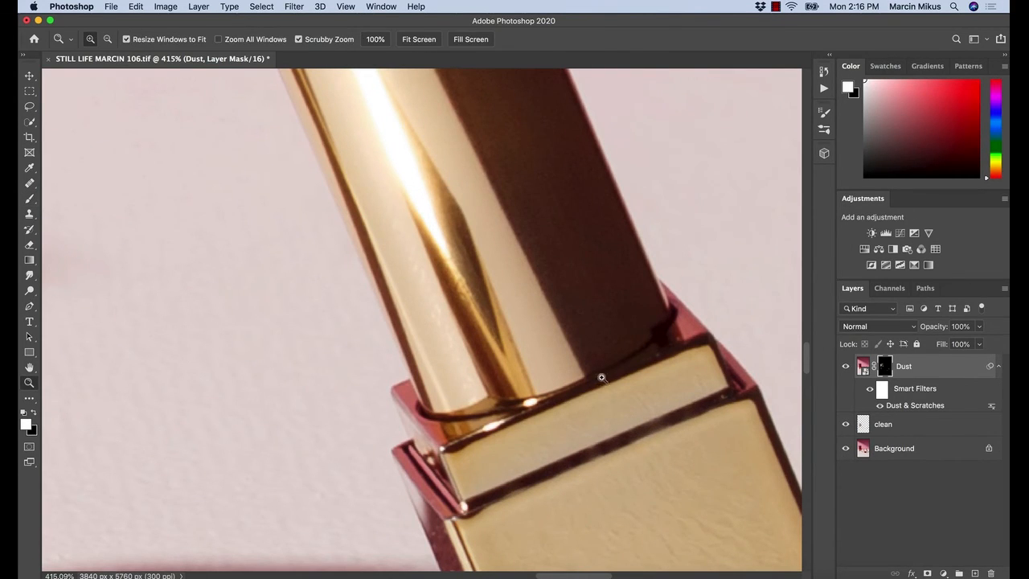
drag(601, 377, 577, 385)
key(b)
mouse_move(545, 291)
mouse_down()
mouse_move(575, 414)
mouse_move(576, 483)
mouse_up()
key(z)
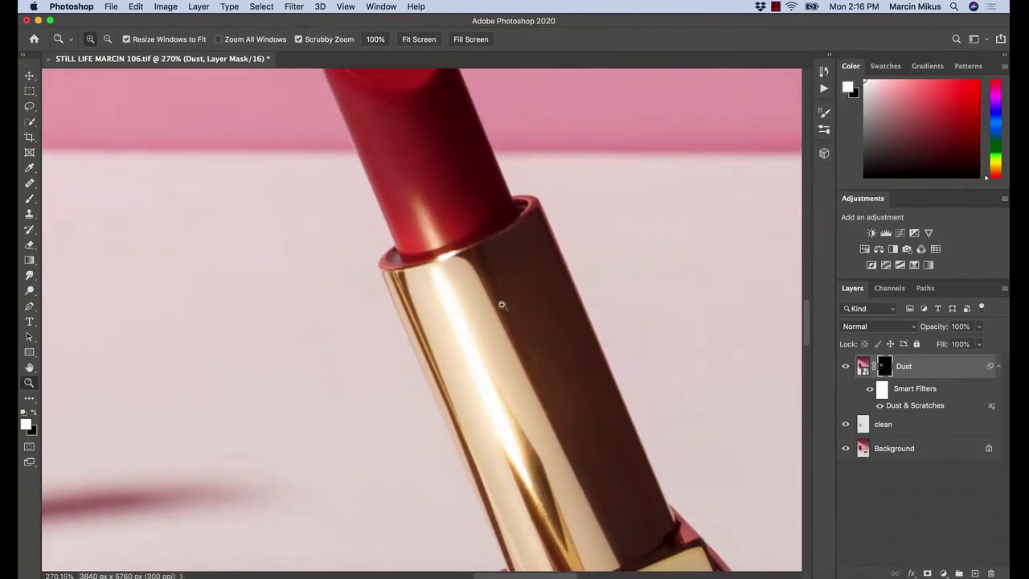
drag(502, 305, 551, 361)
key(b)
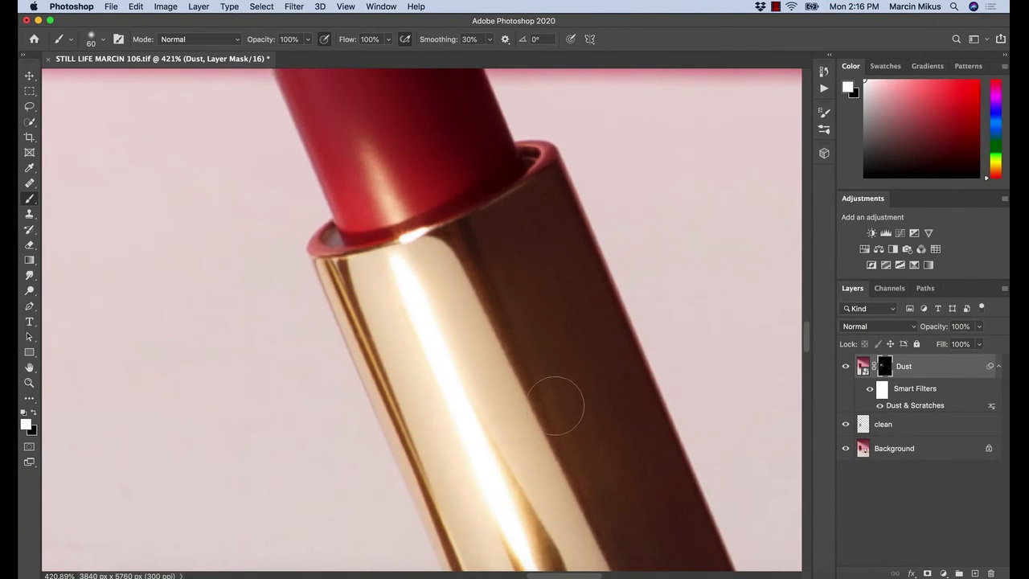
drag(506, 252, 565, 489)
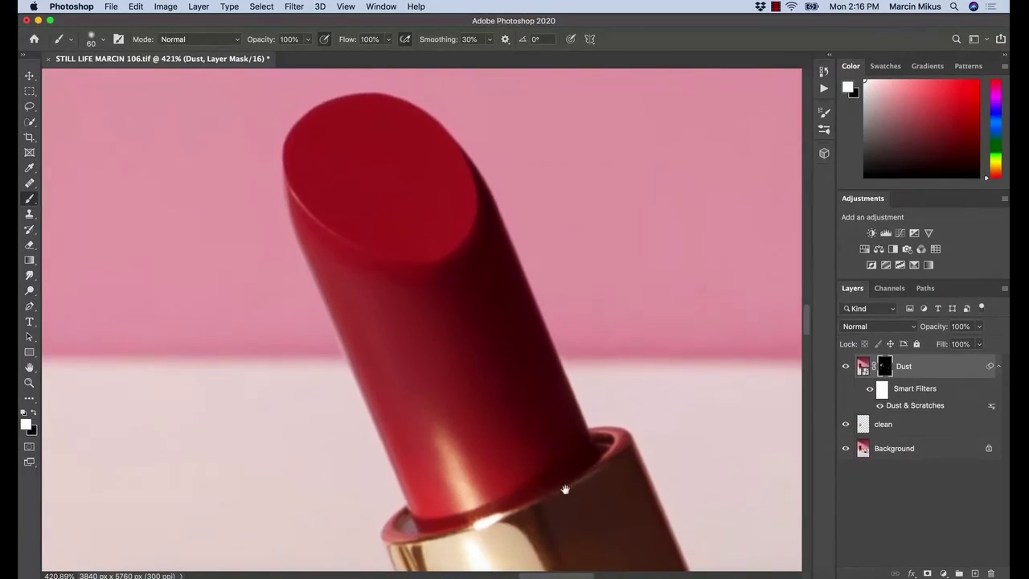
key(z)
mouse_move(514, 441)
mouse_down()
mouse_move(462, 458)
mouse_move(578, 244)
mouse_move(600, 133)
mouse_up()
key(b)
drag(421, 310, 739, 426)
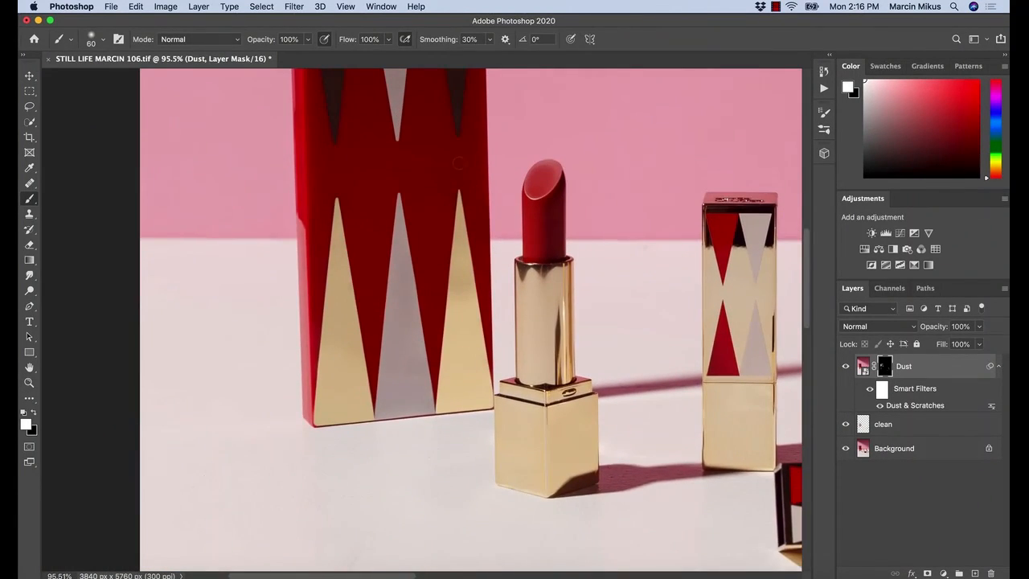
drag(457, 184, 515, 202)
key(z)
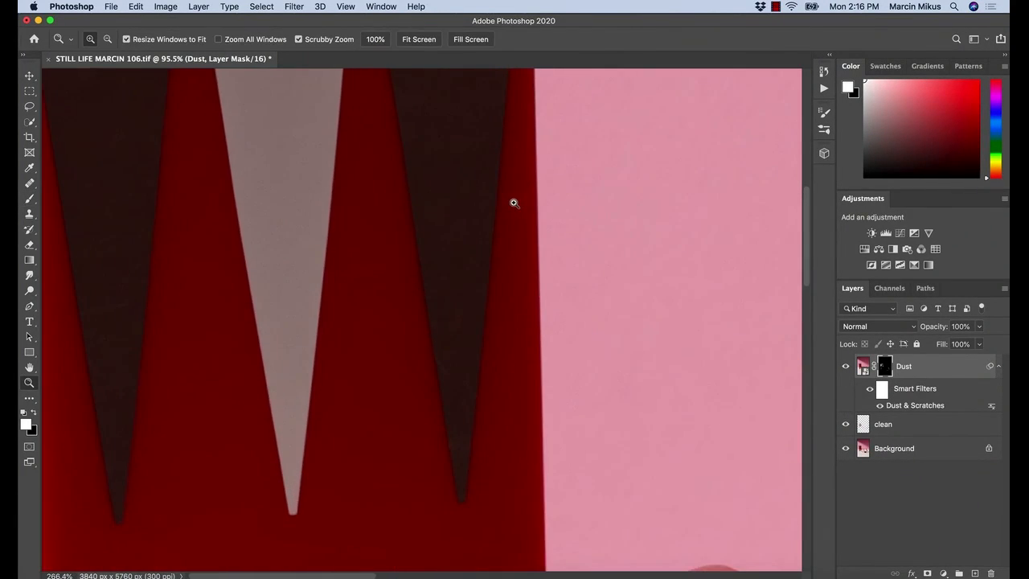
drag(511, 248, 453, 259)
key(b)
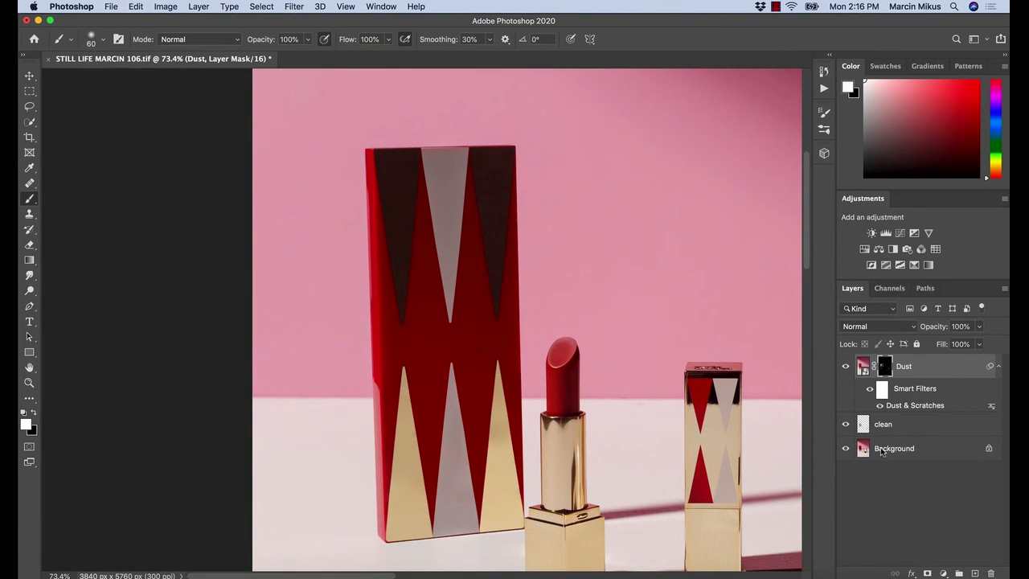
Add a new empty layer above the Dust layer and name it "clean 2"
click(976, 573)
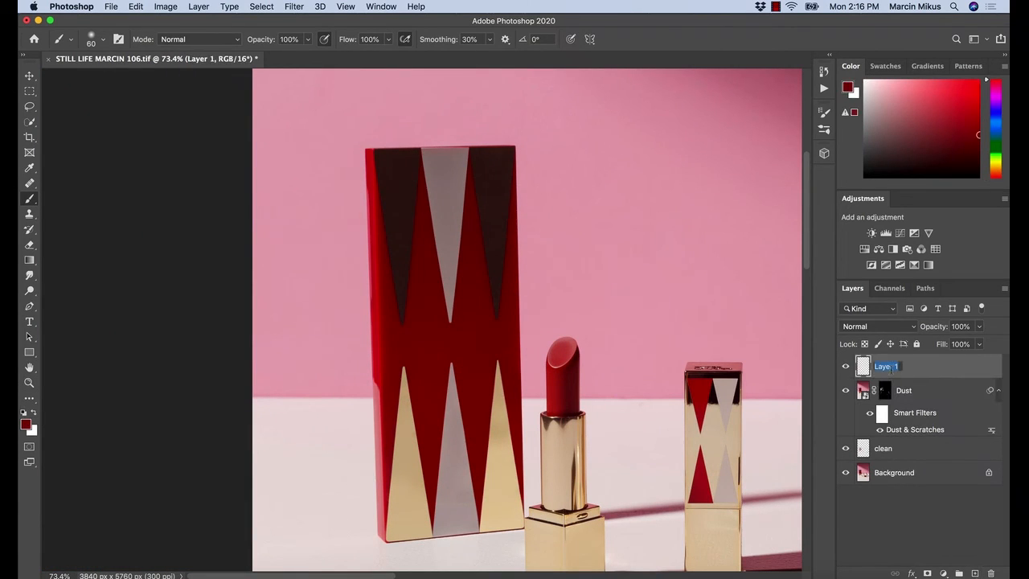
text(clean 2)
key(Return)
Set the Dust & Scratches smart filter threshold to 12 levels with the tall box's triangles in close view
key(super+space)
drag(421, 319, 564, 335)
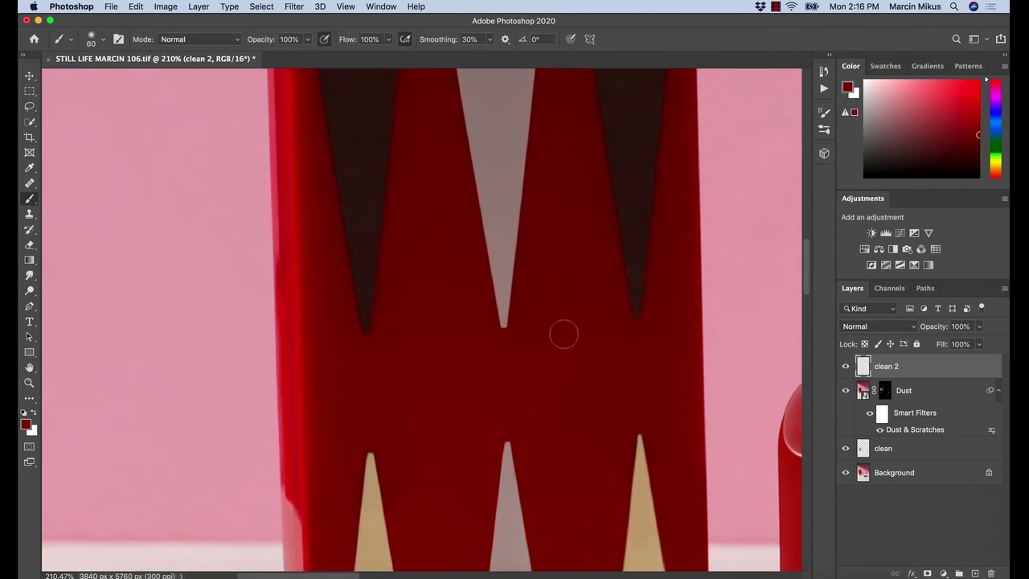
click(914, 431)
double_click(914, 430)
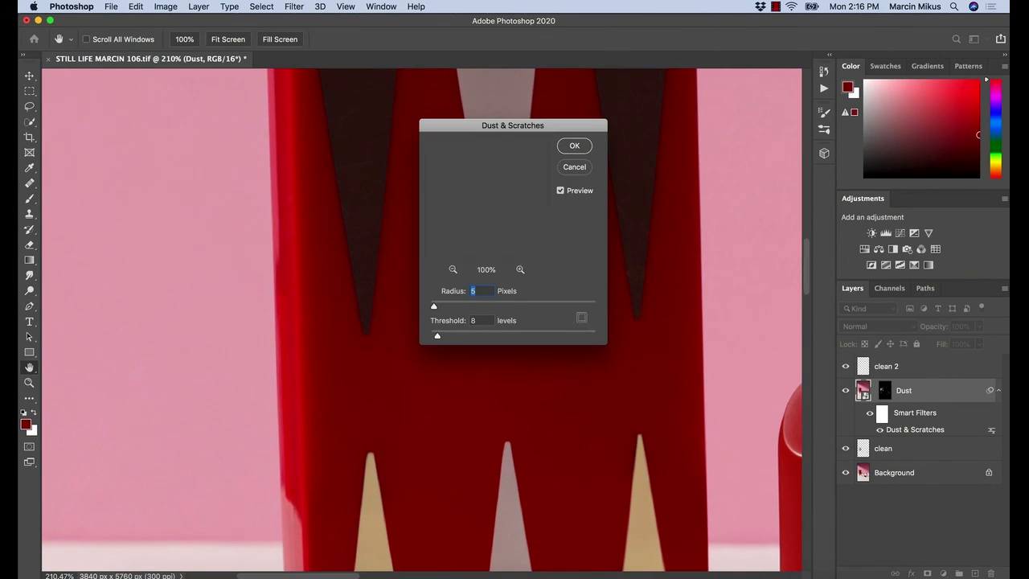
key(Tab)
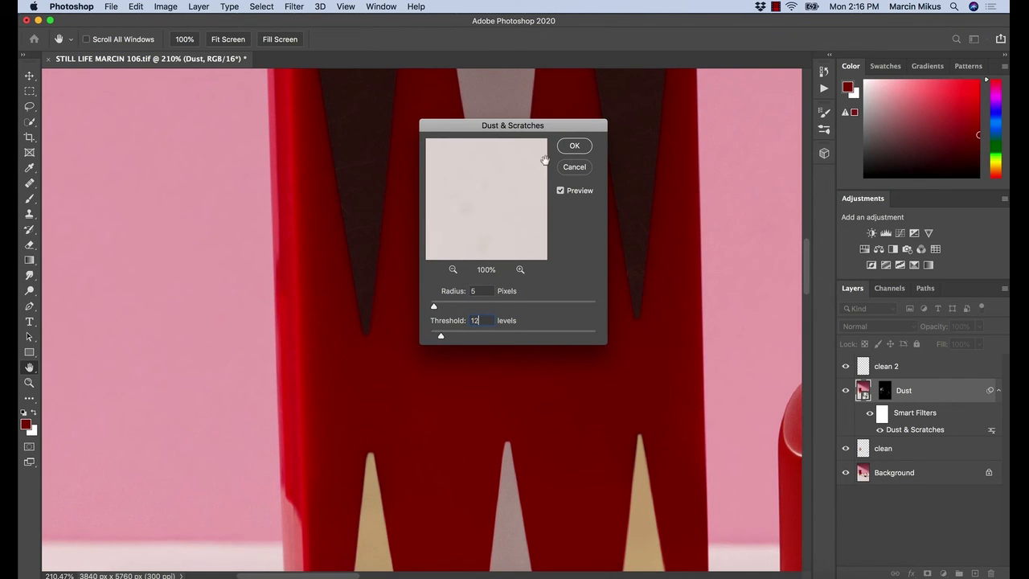
click(574, 146)
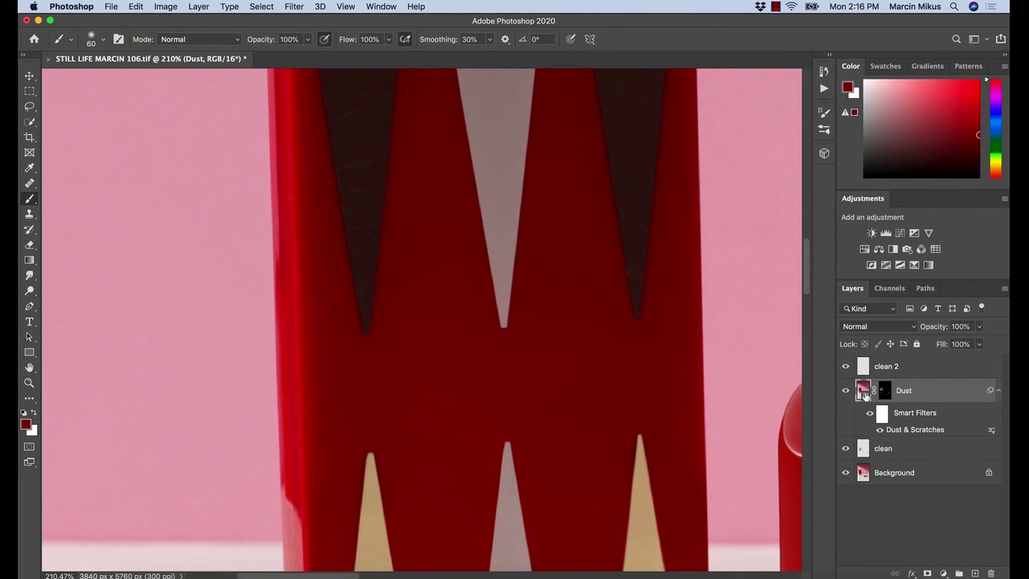
Heal the scratches on the tall box's leftmost dark triangle on the clean 2 layer, using the Healing Brush at size 20
drag(353, 132, 474, 164)
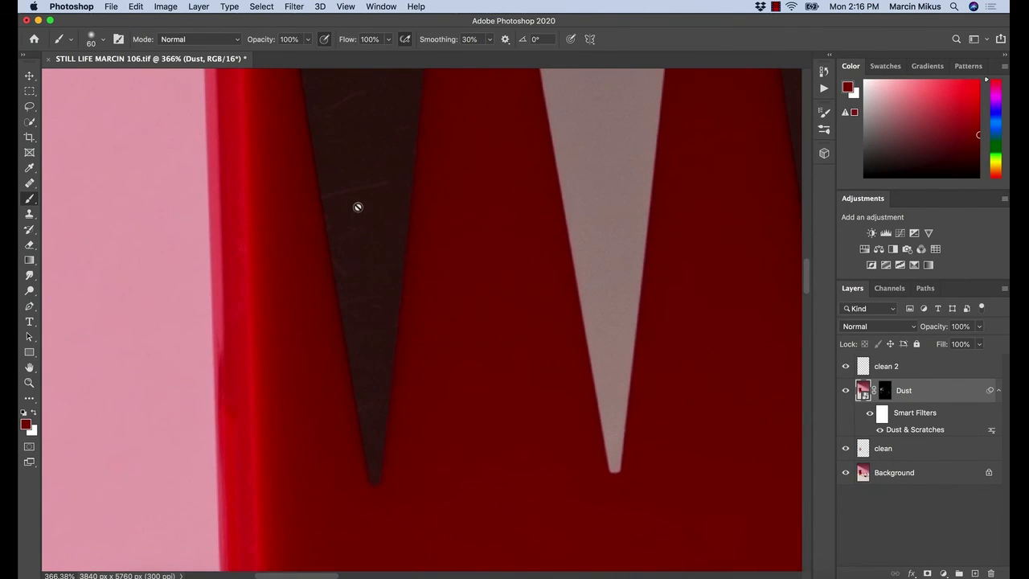
key(j)
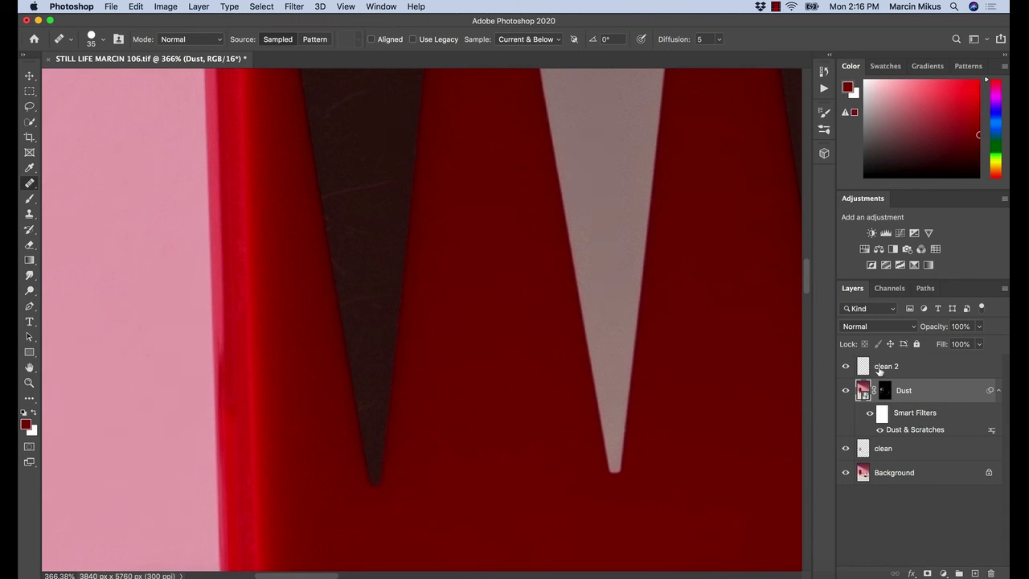
click(880, 369)
key(bracketleft)
key(bracketleft)
key(bracketleft)
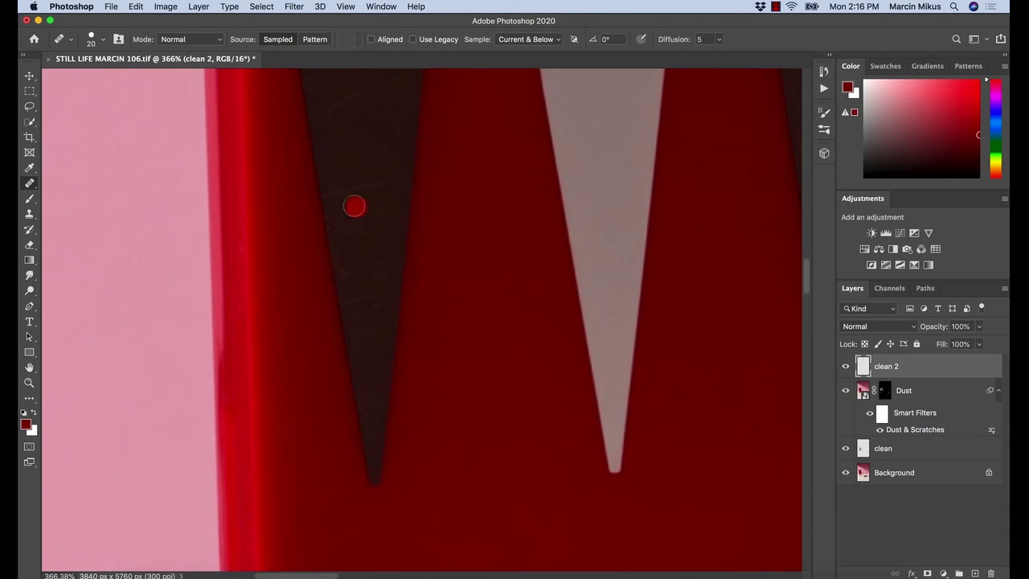
alt+click(348, 207)
drag(343, 197, 391, 177)
scroll(357, 208, up, 3)
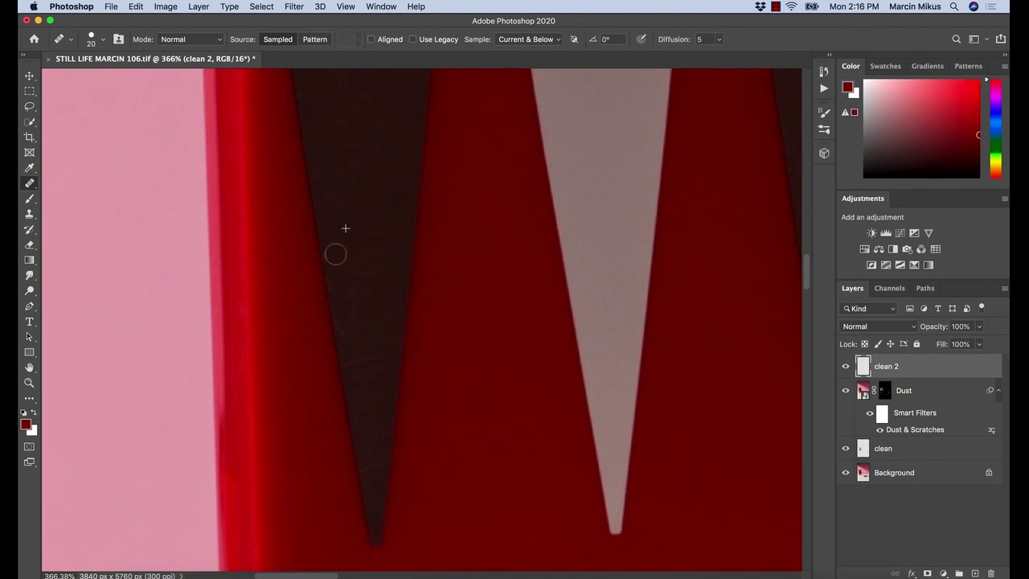
Clone clean texture over the scratches along the edge of the leftmost dark triangle with an enlarged Clone Stamp
key(s)
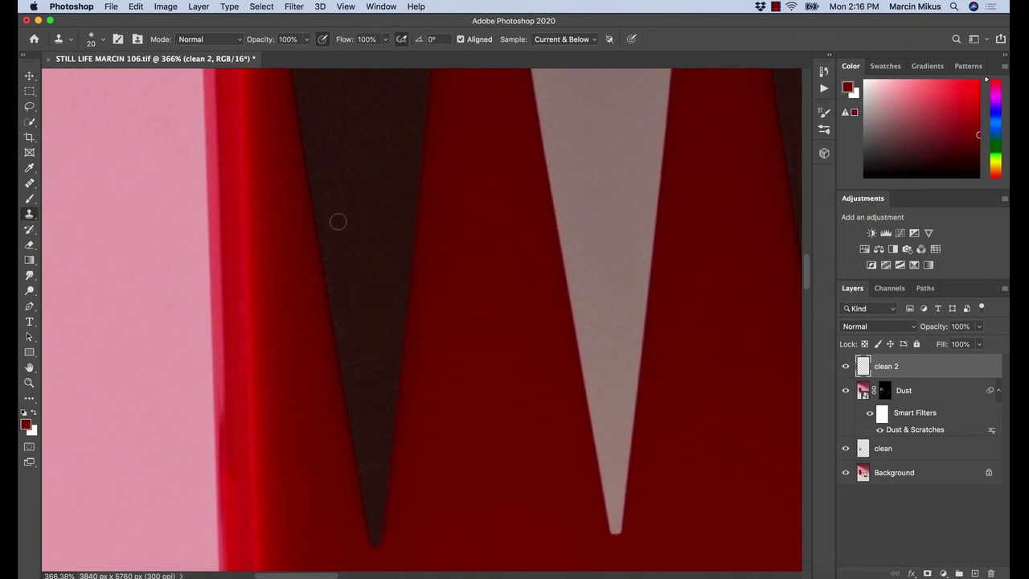
key(bracketright)
key(bracketright)
key(bracketright)
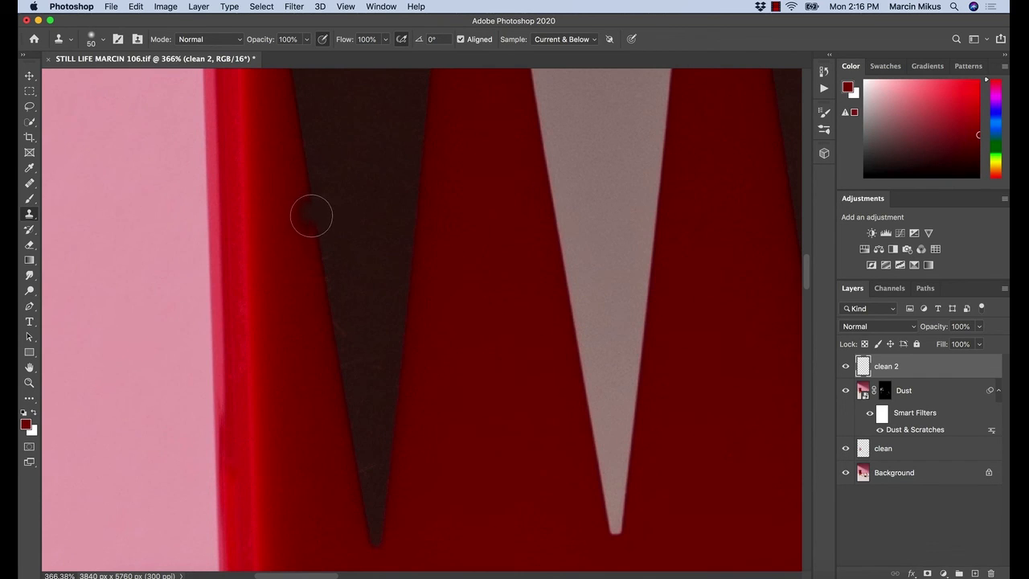
alt+click(313, 219)
click(333, 325)
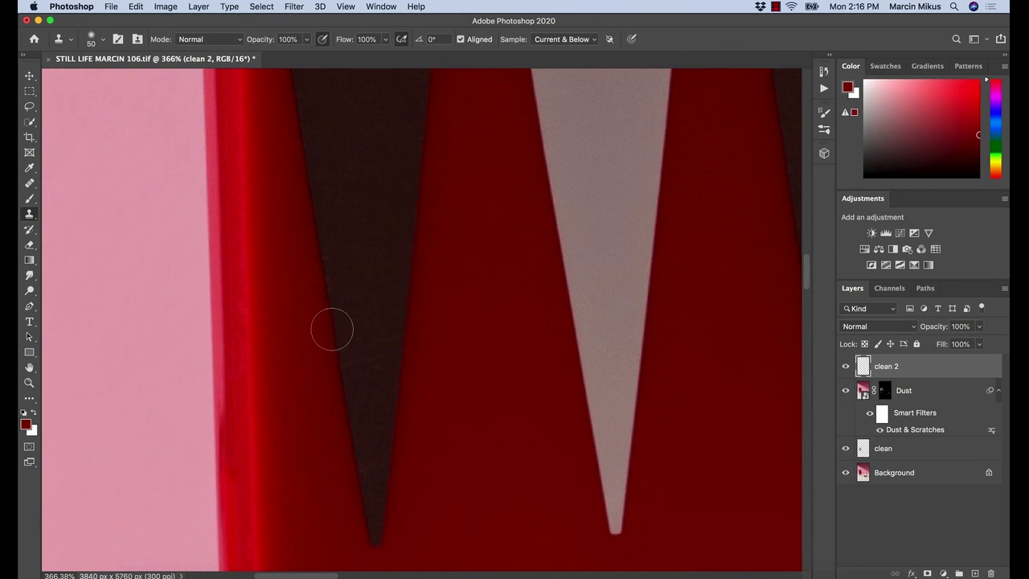
mouse_move(332, 329)
mouse_down()
mouse_move(320, 258)
mouse_move(340, 352)
mouse_move(374, 386)
mouse_move(374, 408)
mouse_up()
Clone out the remaining marks near the narrow lower tip of the leftmost dark triangle with a smaller Clone Stamp
scroll(359, 321, down, 5)
key(bracketleft)
key(bracketleft)
key(bracketleft)
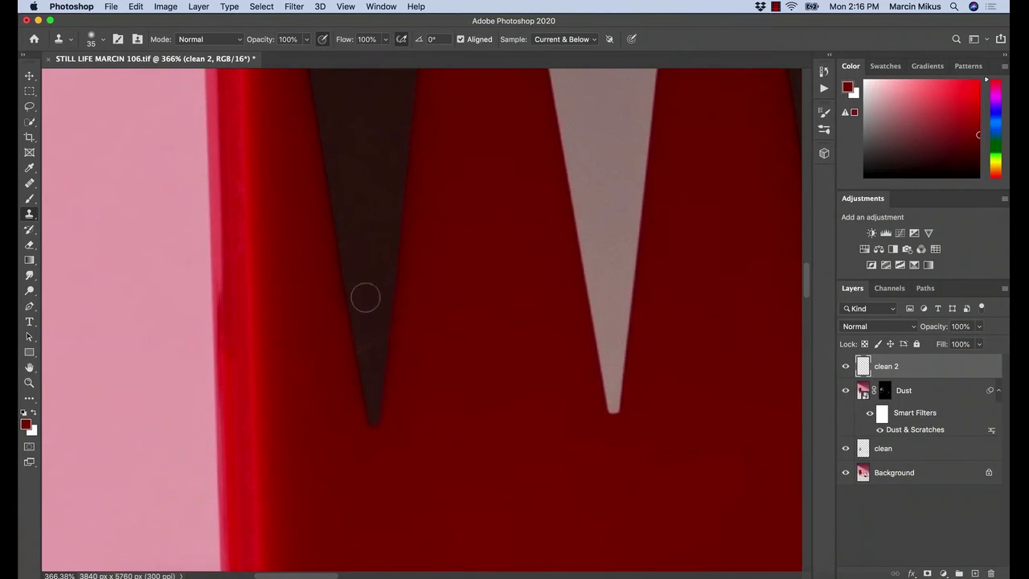
alt+click(369, 322)
drag(369, 349, 371, 332)
Heal the scratches in the middle of the tall box's dark triangle nearest the upright lipstick, using the Healing Brush at size 20
key(z)
drag(400, 294, 369, 311)
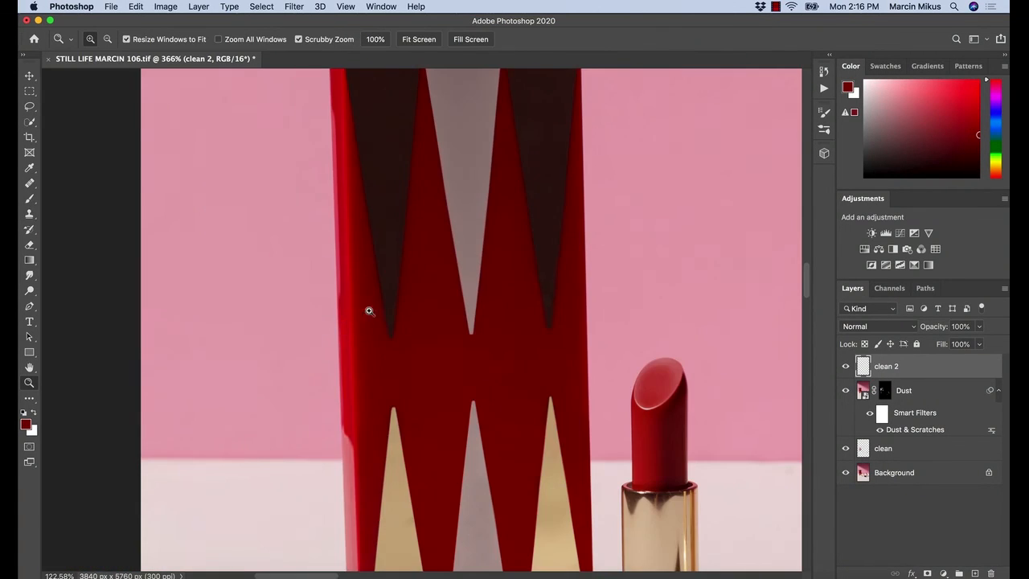
drag(558, 202, 583, 228)
key(s)
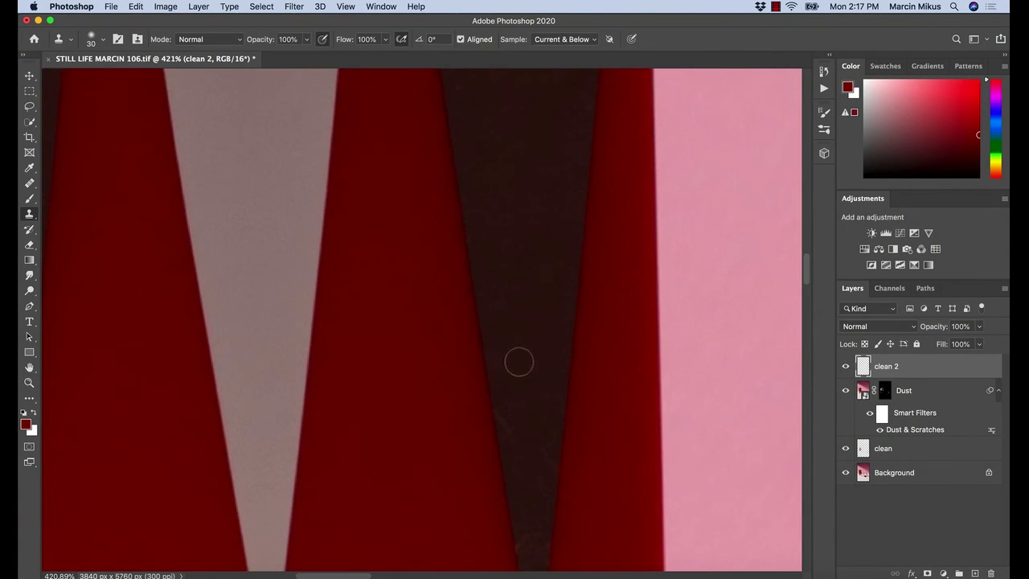
drag(518, 362, 492, 245)
key(j)
alt+click(506, 298)
click(509, 370)
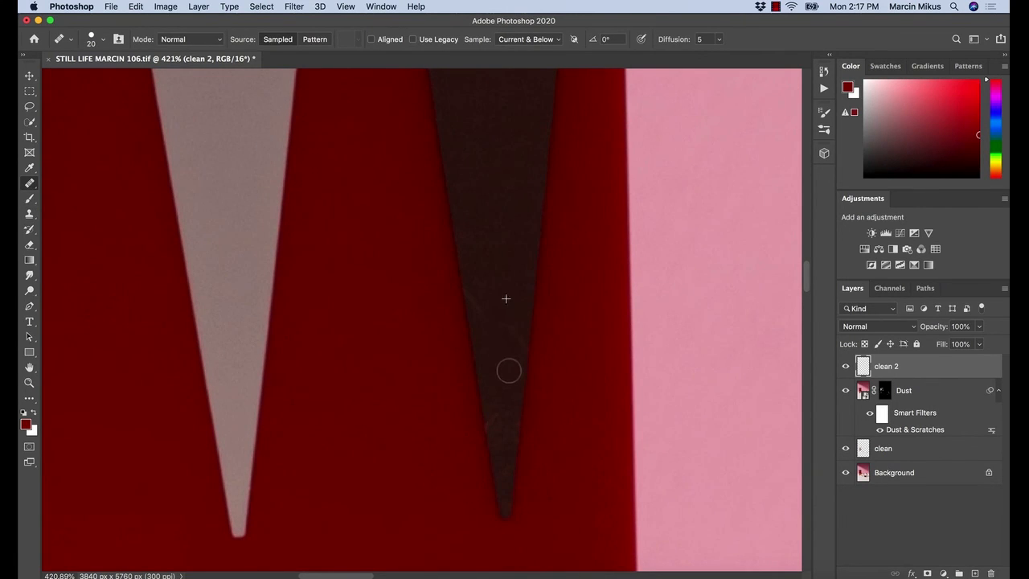
mouse_move(509, 371)
mouse_down()
mouse_move(512, 311)
mouse_move(474, 271)
mouse_up()
Heal the remaining scratches near the lower tip of that dark triangle and check the whole still life
alt+click(488, 279)
drag(499, 402, 499, 436)
mouse_move(485, 430)
mouse_down()
mouse_move(481, 421)
mouse_move(517, 425)
mouse_move(514, 439)
mouse_up()
alt+click(524, 402)
drag(513, 376, 471, 403)
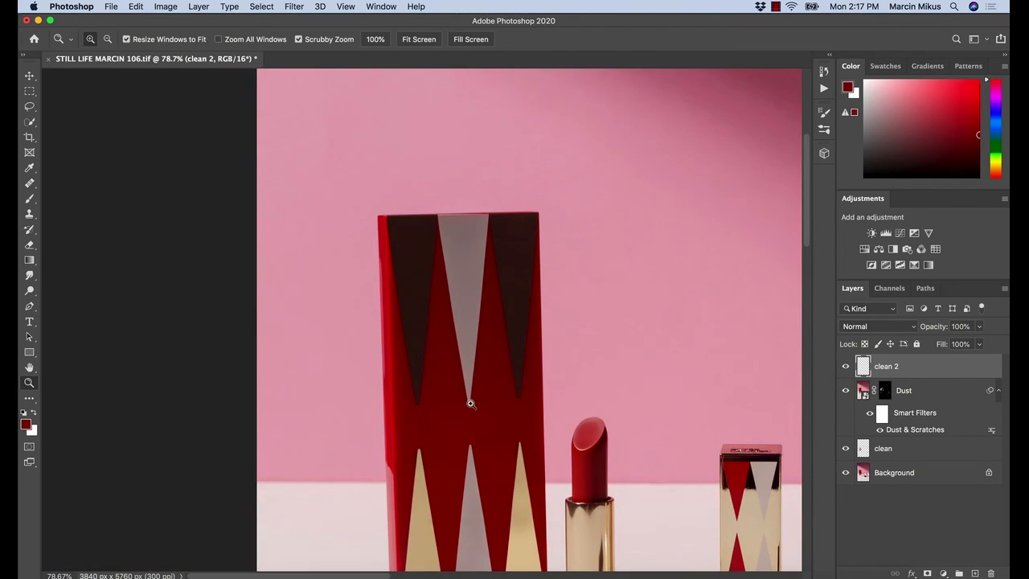
drag(545, 431, 529, 449)
drag(588, 474, 525, 391)
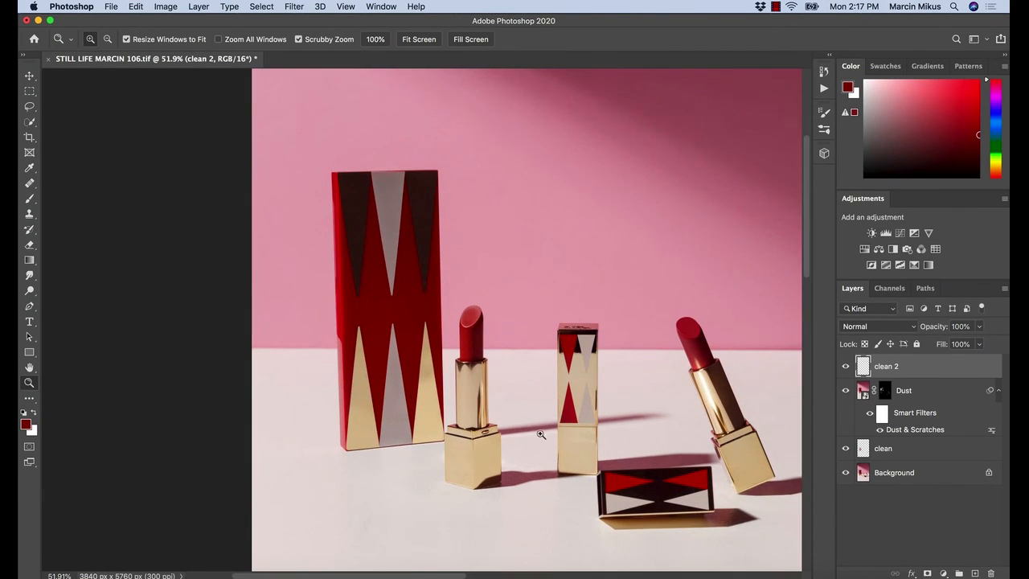